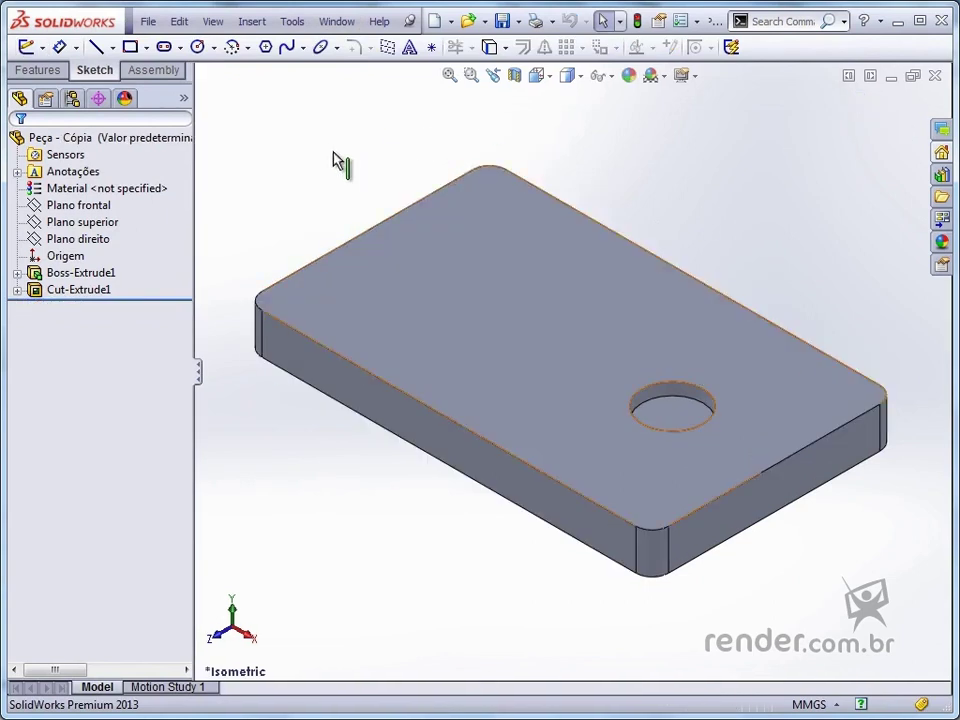
pyautogui.click(294, 22)
pyautogui.moveTo(361, 253)
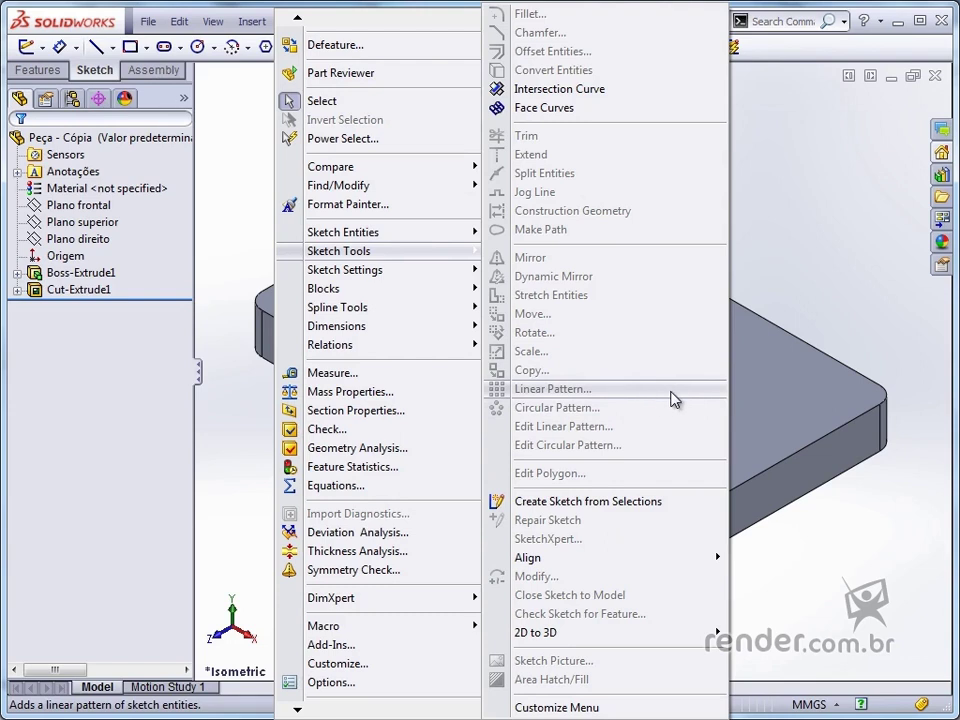
pyautogui.click(829, 293)
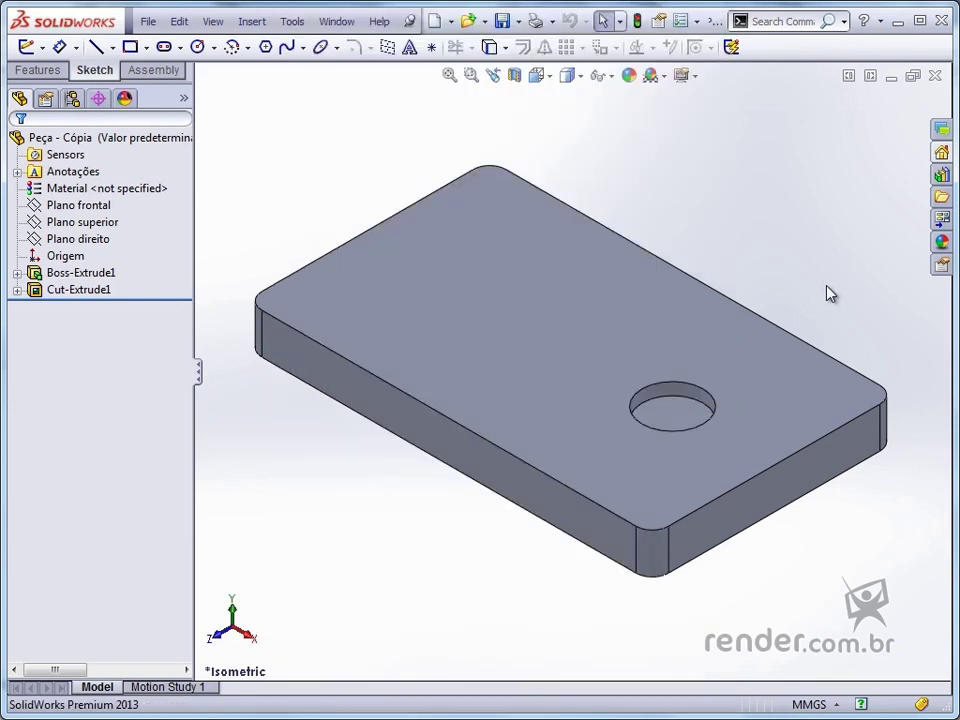
# - Start a sketch on the plate's top face and draw a corner rectangle about 14 mm wide near the upper-left corner
pyautogui.click(564, 310)
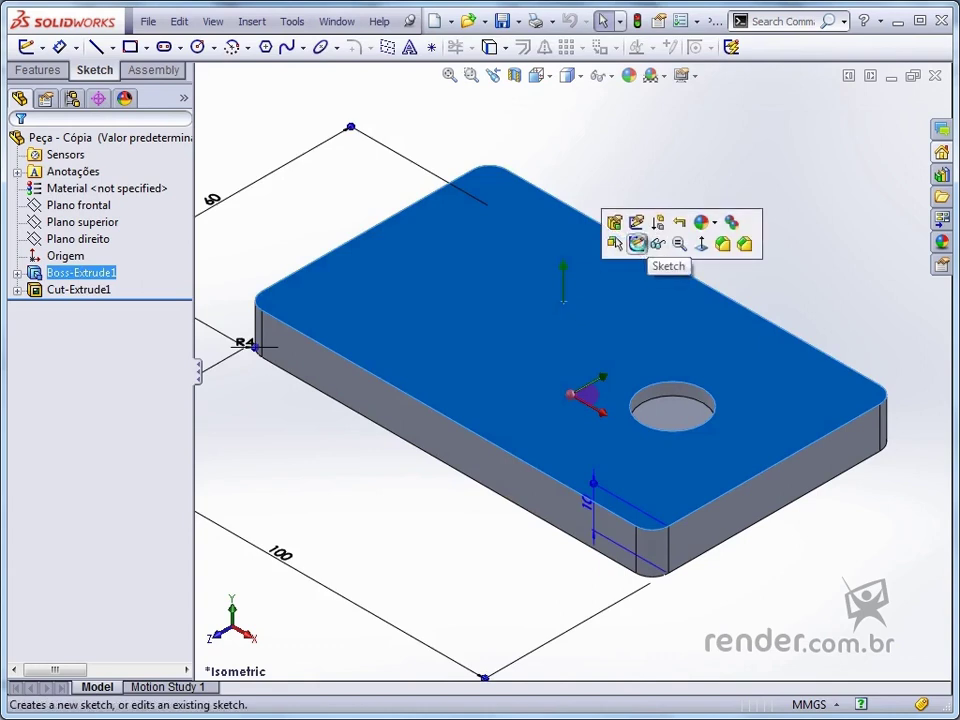
pyautogui.click(636, 243)
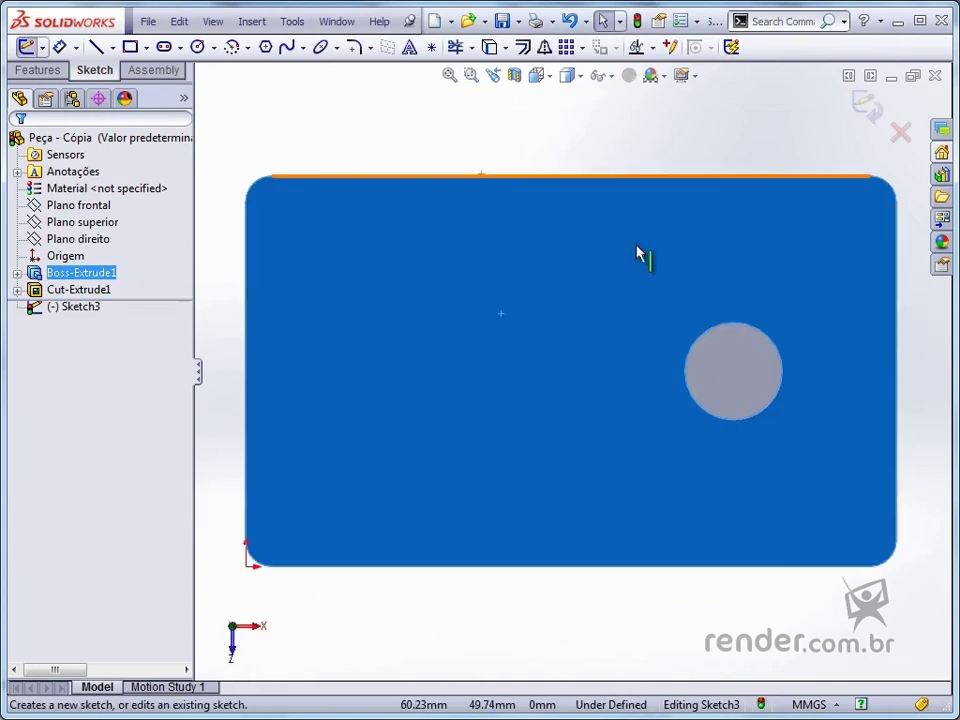
pyautogui.click(131, 47)
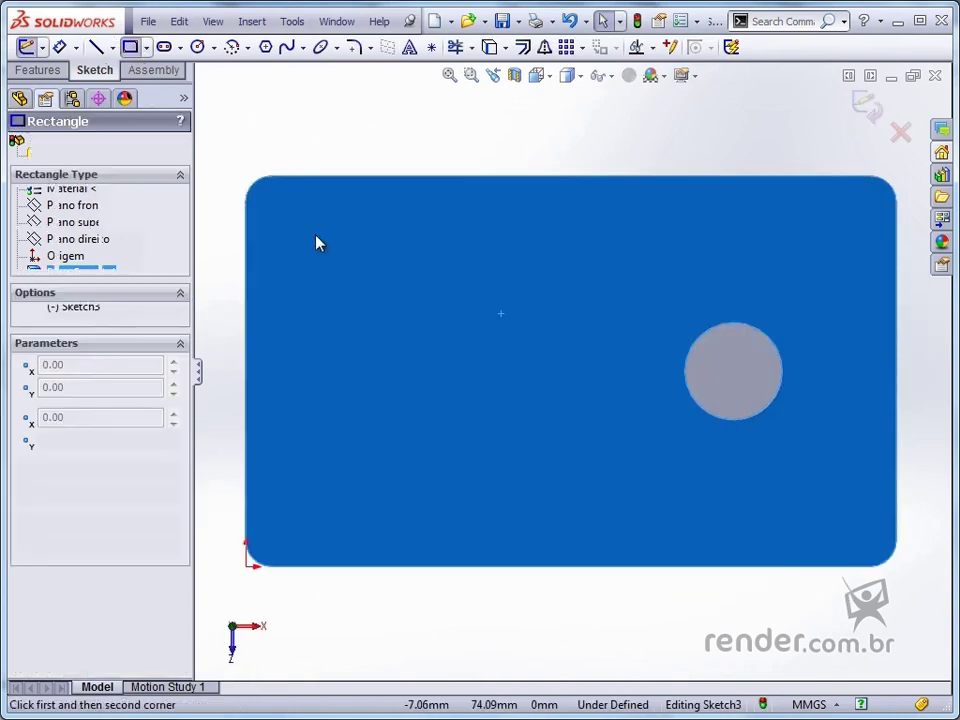
pyautogui.click(299, 222)
pyautogui.click(394, 284)
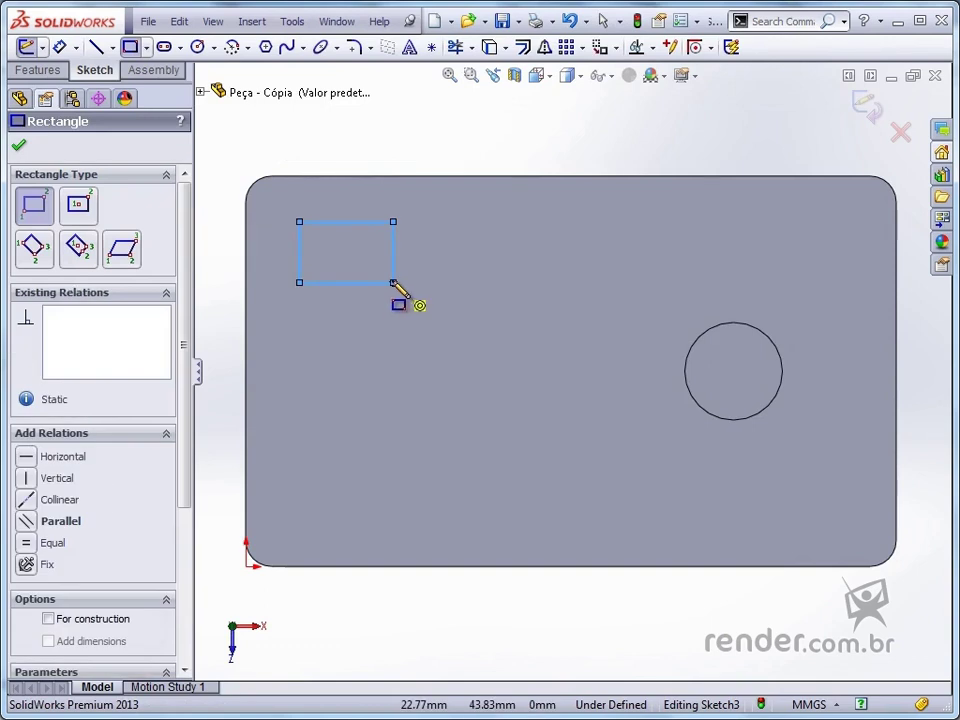
# - Dimension the rectangle's position 5 mm from the plate's left edge and 5 mm from its upper edge
pyautogui.click(59, 47)
pyautogui.click(298, 255)
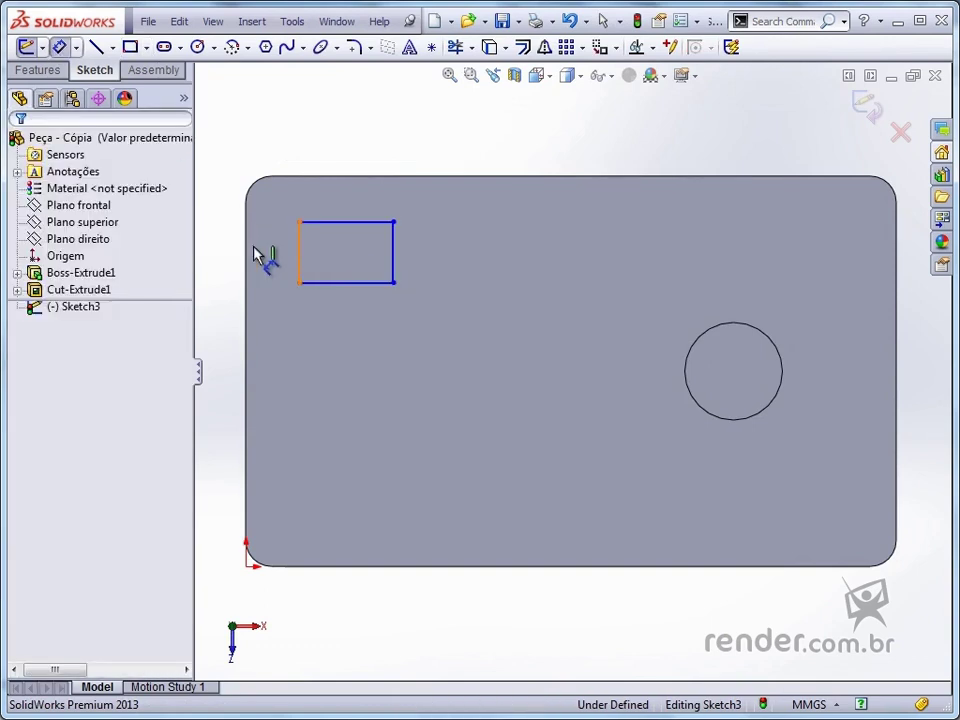
pyautogui.click(246, 252)
pyautogui.click(213, 155)
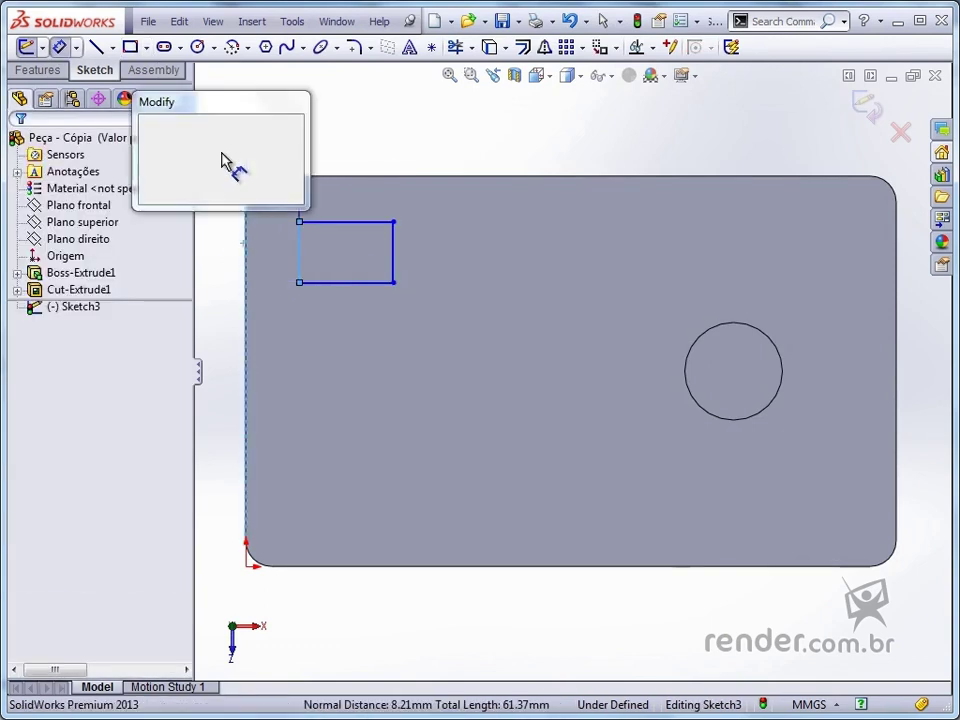
pyautogui.press('Return')
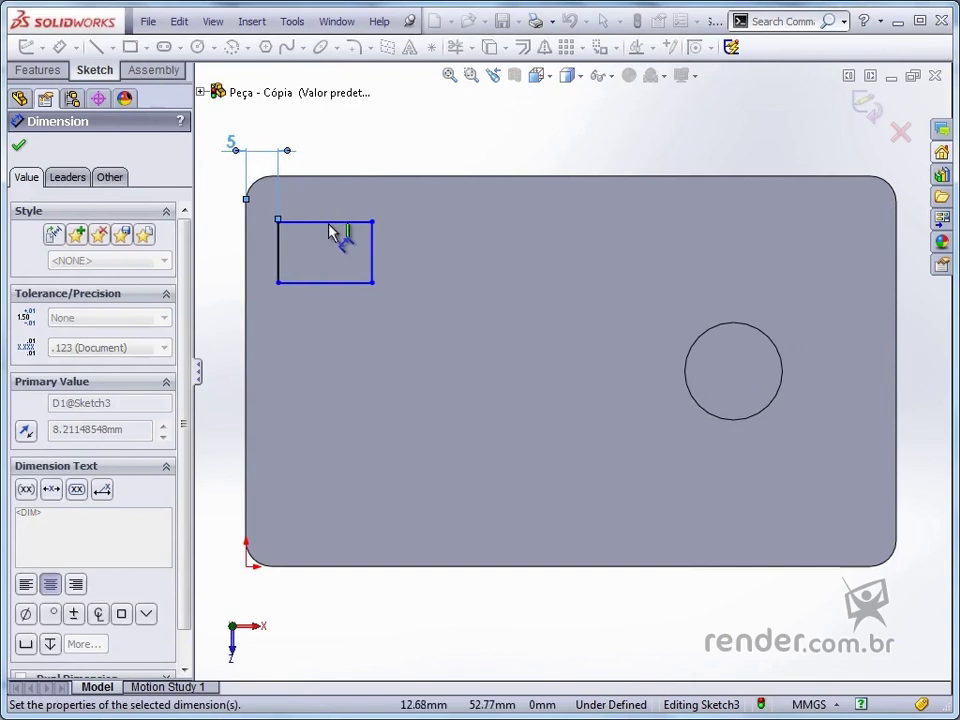
pyautogui.click(336, 221)
pyautogui.click(350, 177)
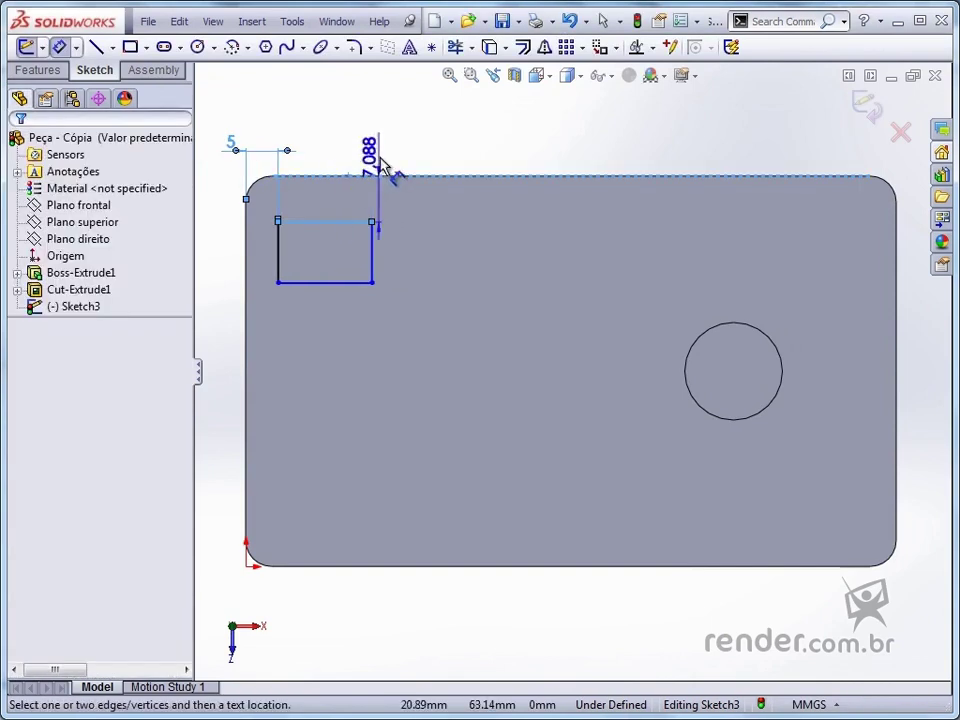
pyautogui.click(428, 143)
pyautogui.write('5')
pyautogui.press('Return')
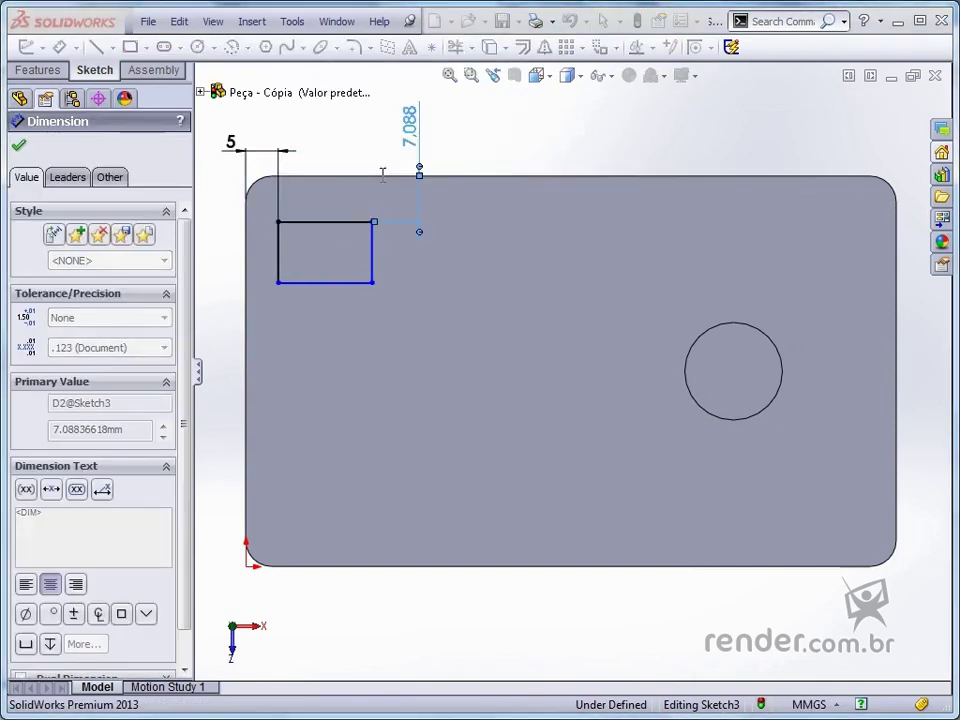
# - Dimension the rectangle 10 mm wide and 7 mm high
pyautogui.click(347, 209)
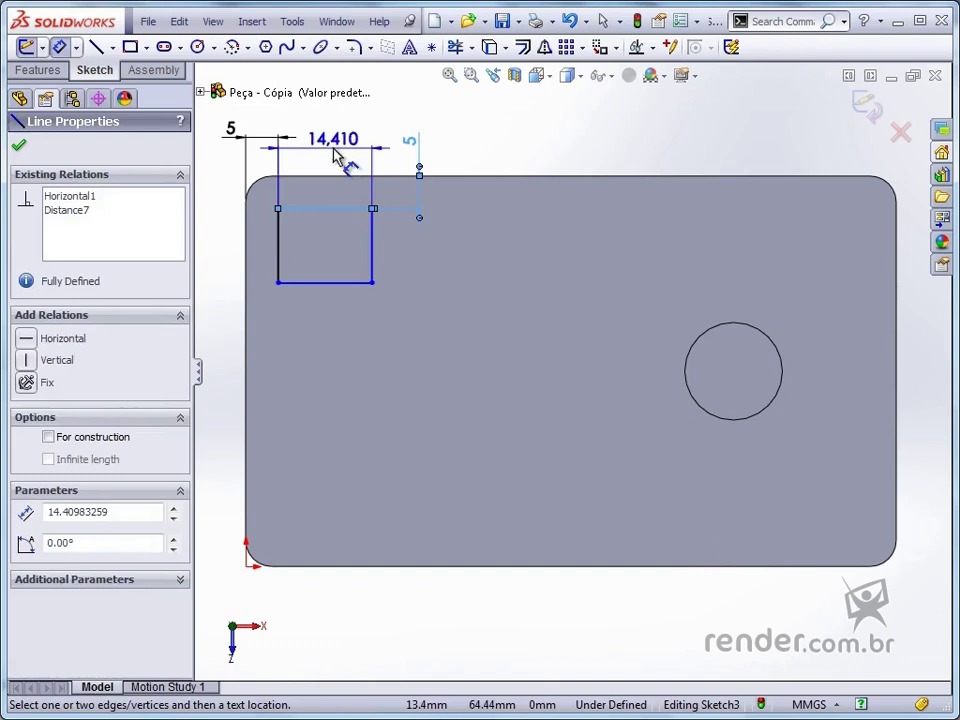
pyautogui.click(336, 153)
pyautogui.write('1')
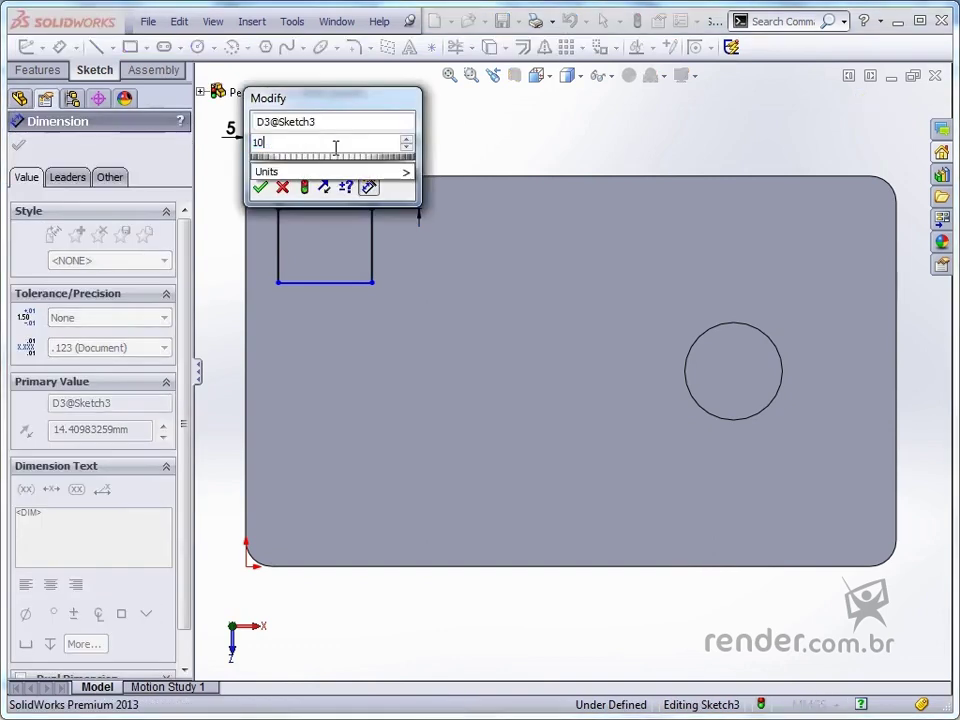
pyautogui.write('0')
pyautogui.press('Return')
pyautogui.click(278, 250)
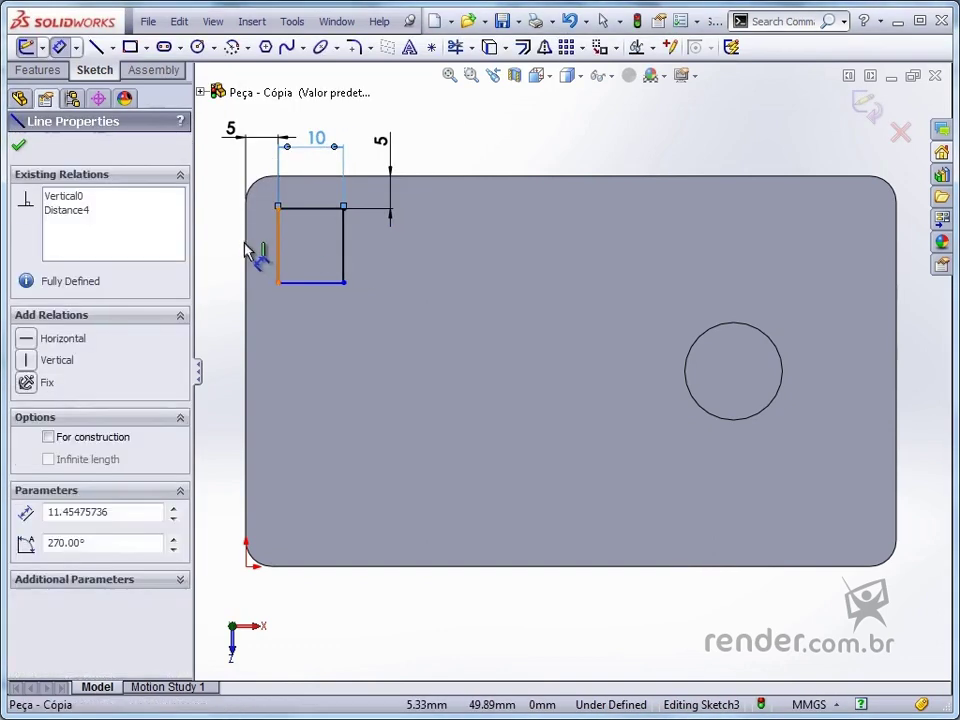
pyautogui.click(228, 250)
pyautogui.write('7')
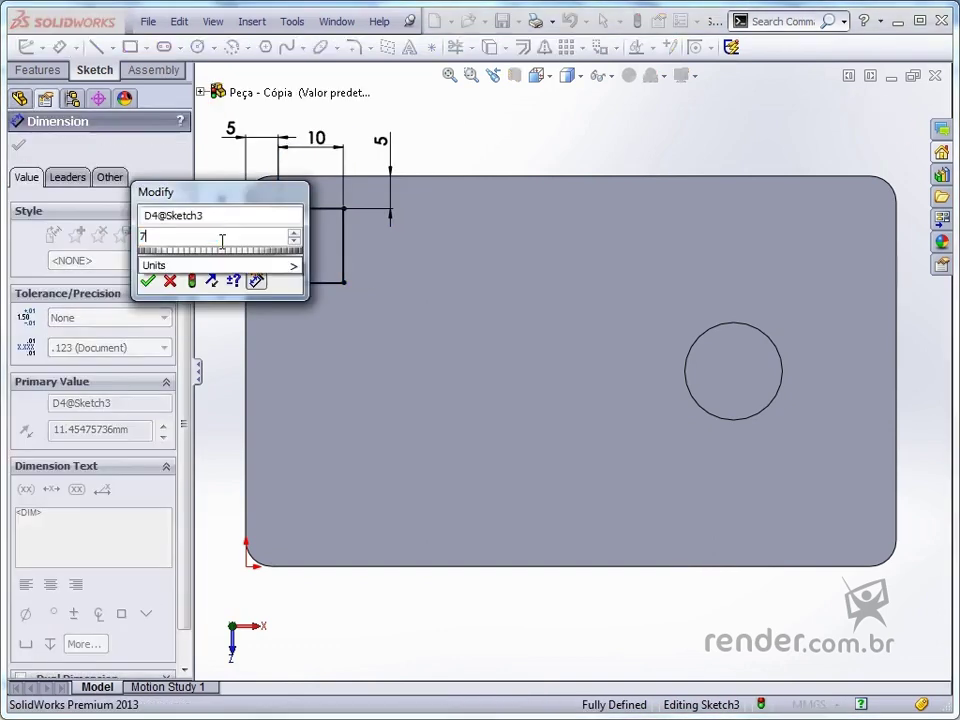
pyautogui.press('Return')
pyautogui.click(214, 332)
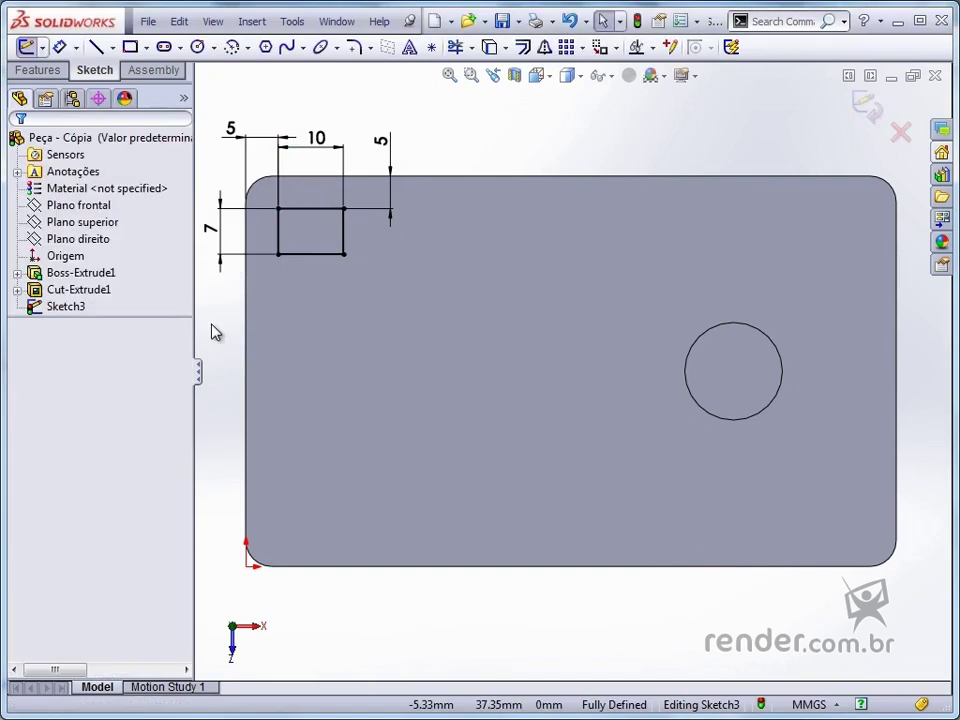
# - Start a linear sketch pattern with the rectangle's four lines as the entities to pattern
pyautogui.click(566, 48)
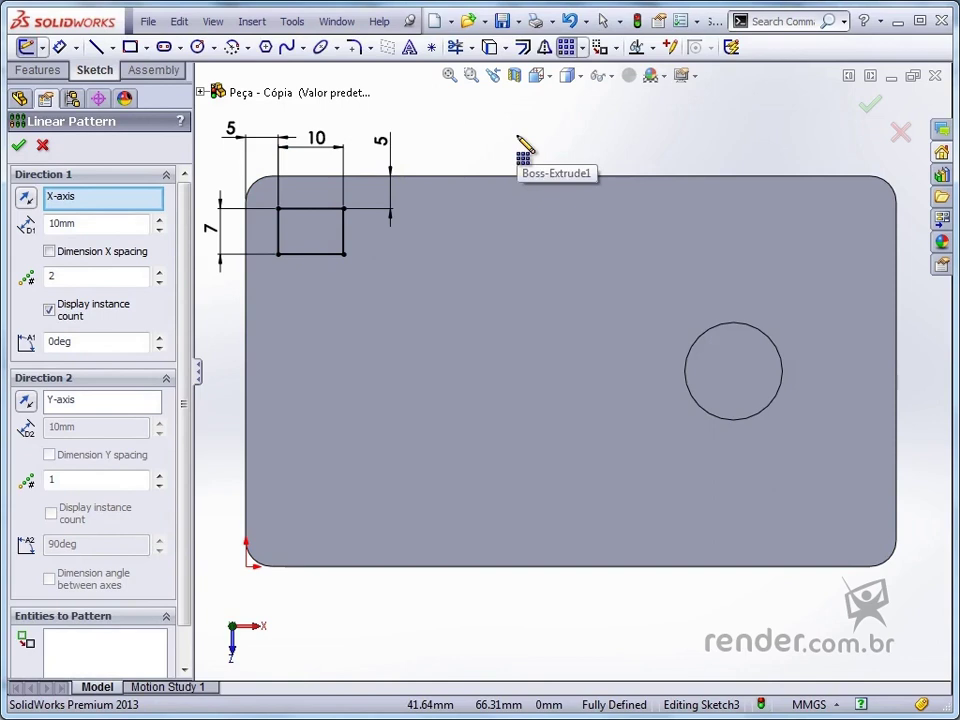
pyautogui.scroll(-2, 182, 565)
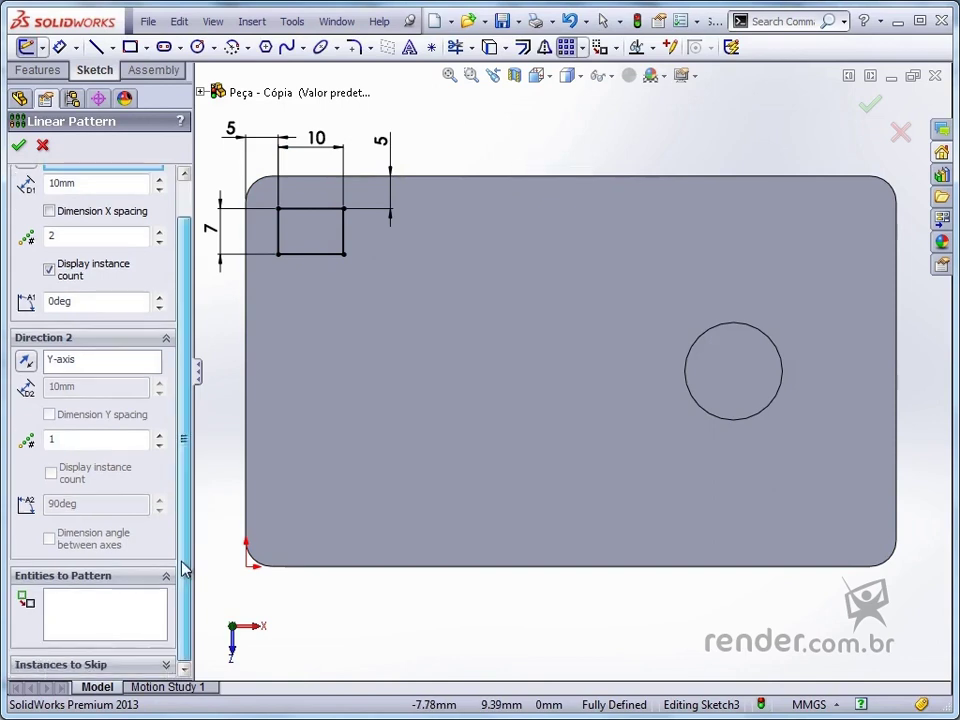
pyautogui.click(104, 618)
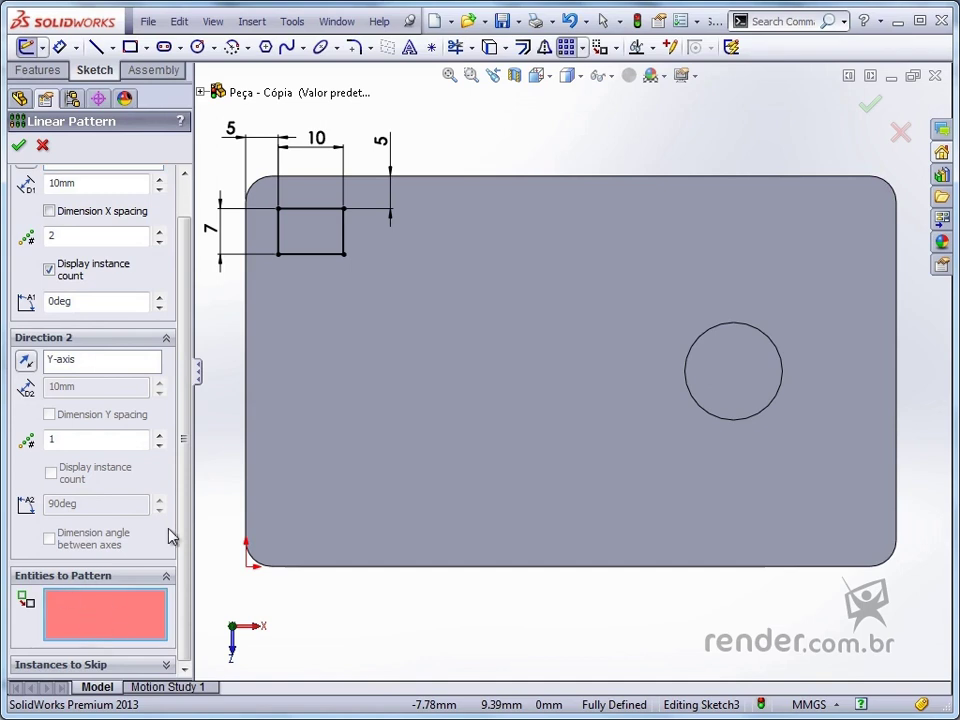
pyautogui.click(276, 220)
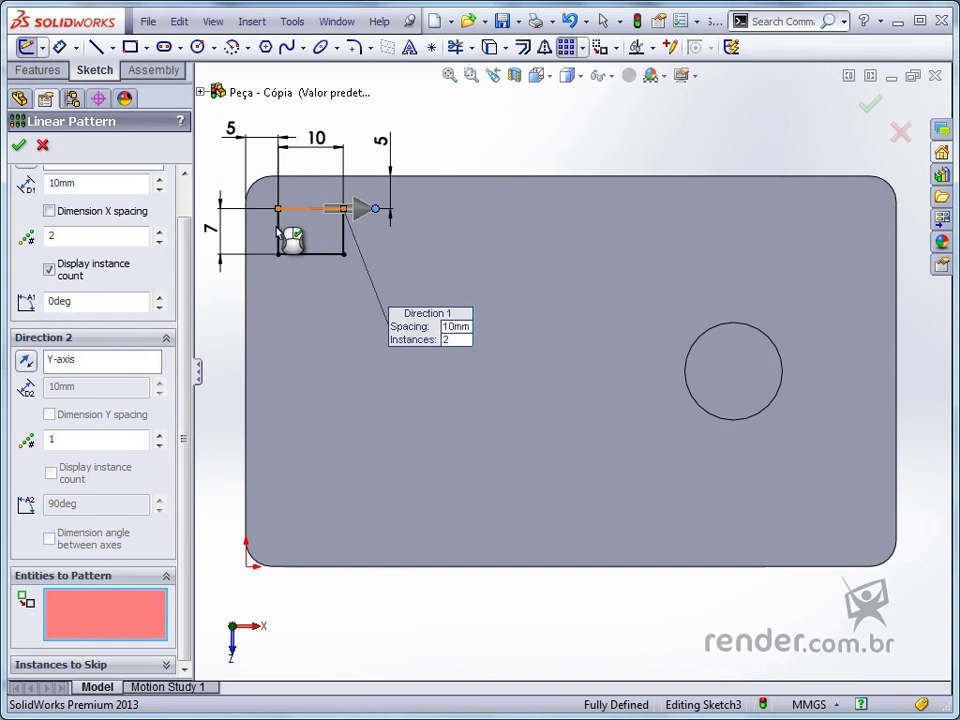
pyautogui.click(344, 238)
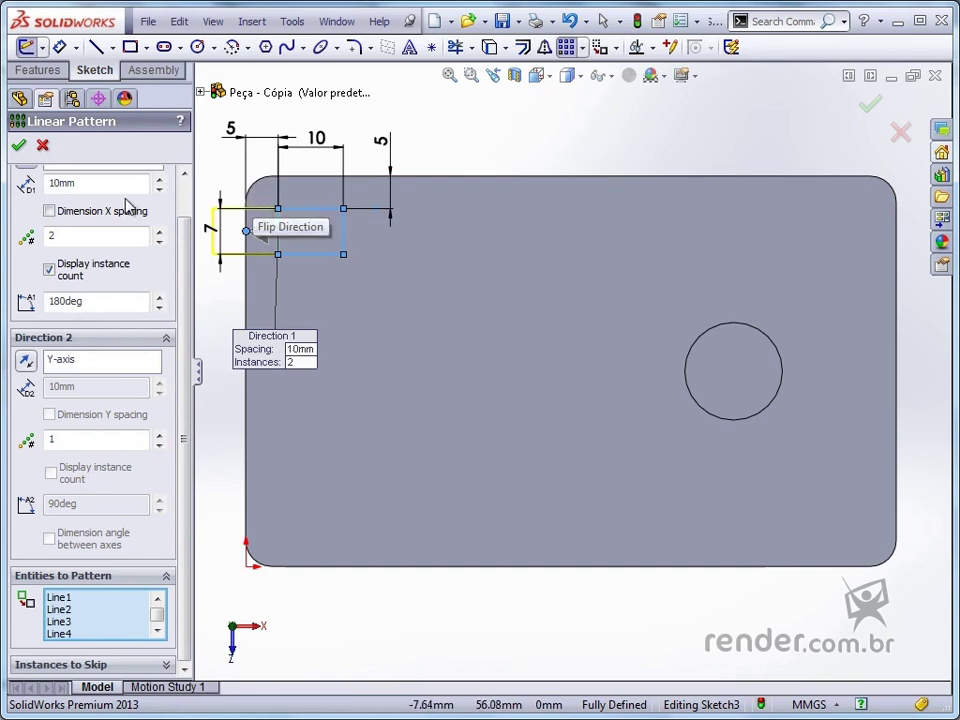
# - Set the pattern's X direction to 3 instances spaced 15 mm, running across the plate toward the circular hole
pyautogui.moveTo(187, 224); pyautogui.dragTo(189, 202)
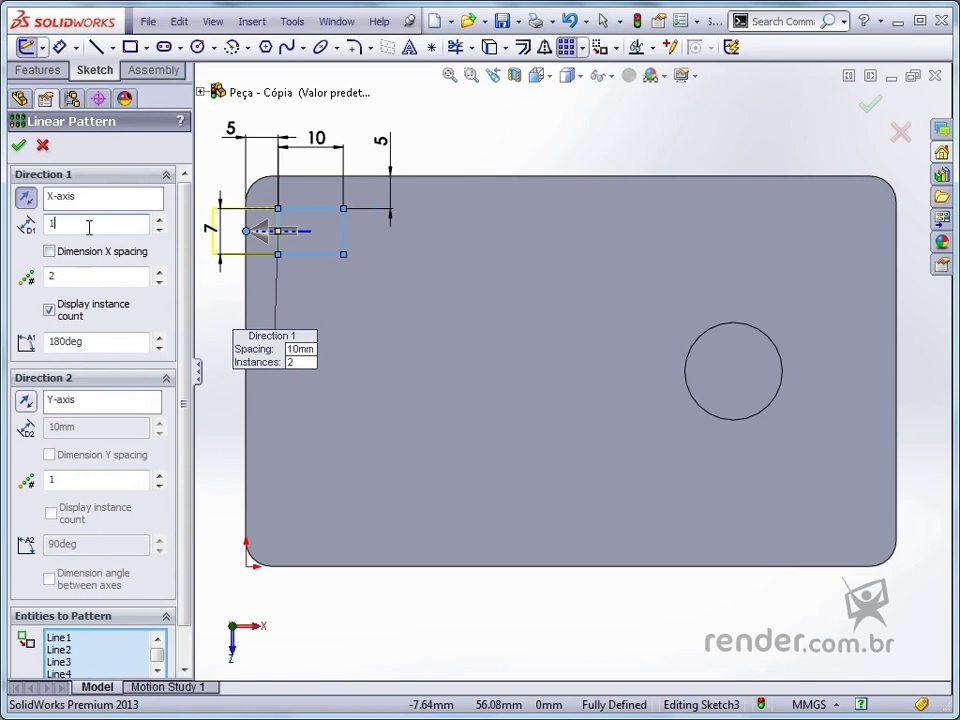
pyautogui.press('Tab')
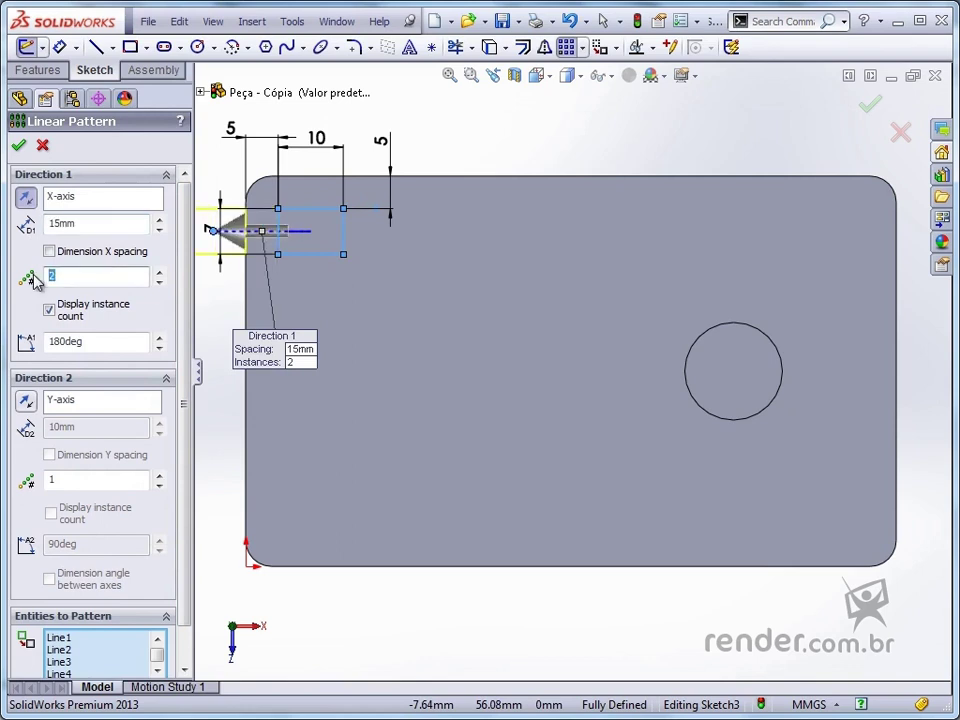
pyautogui.write('3')
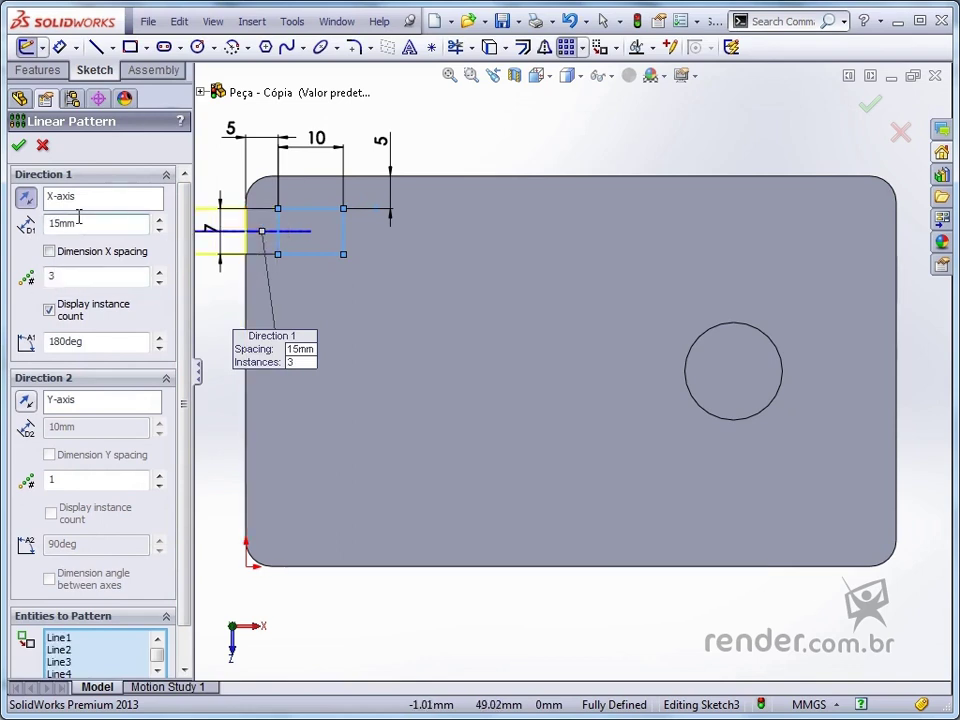
pyautogui.click(27, 199)
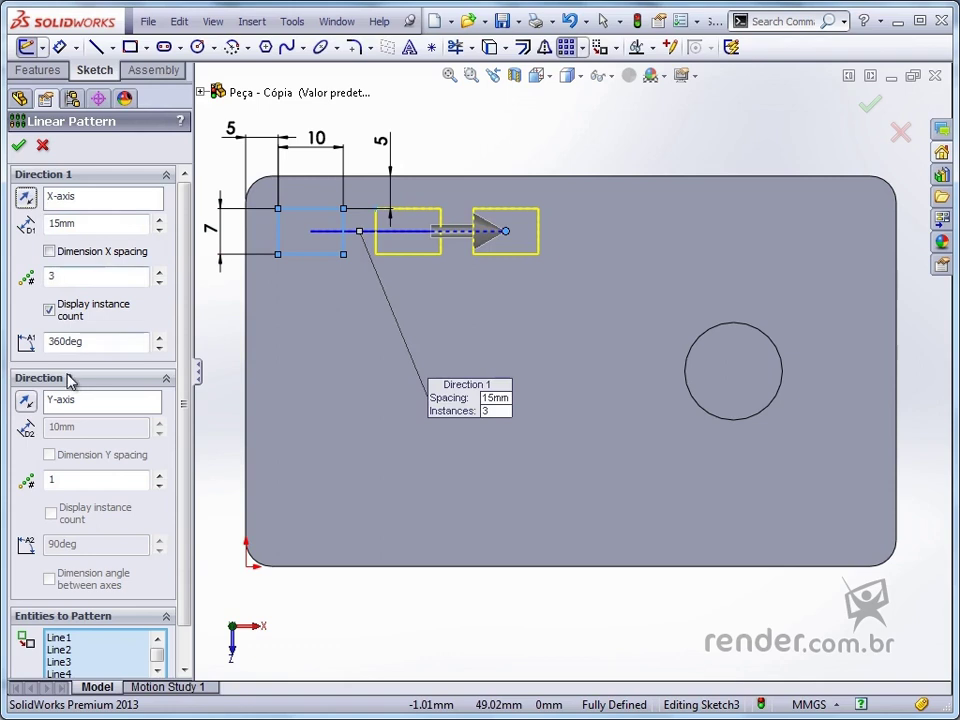
# - Set the pattern's Y direction to 5 instances spaced 11 mm, reversed to run down the plate, and create the pattern
pyautogui.click(87, 402)
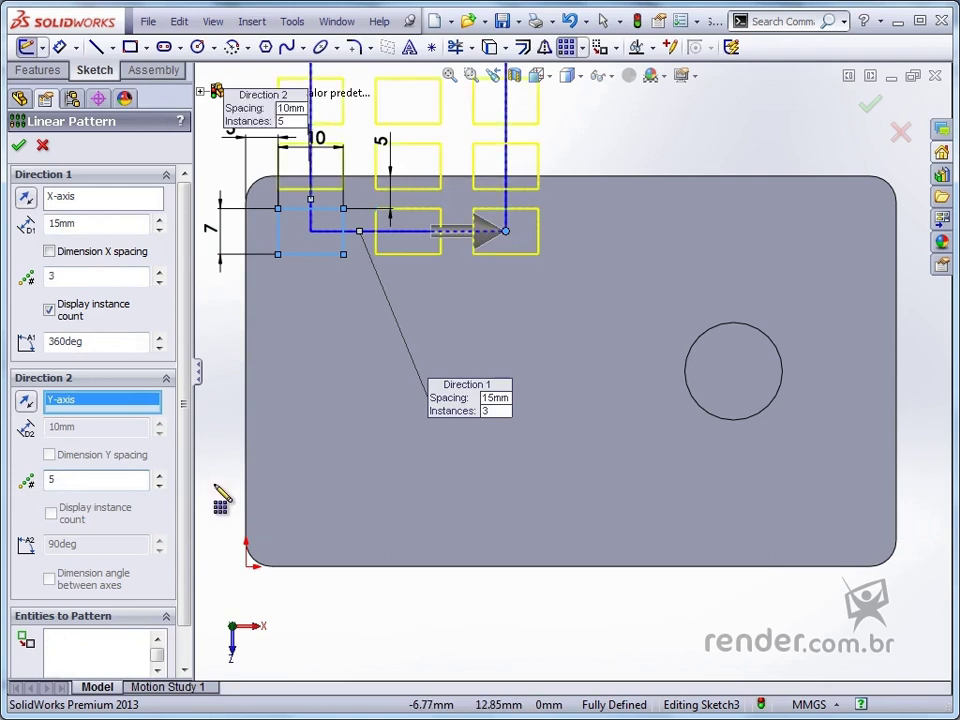
pyautogui.scroll(2, 345, 428)
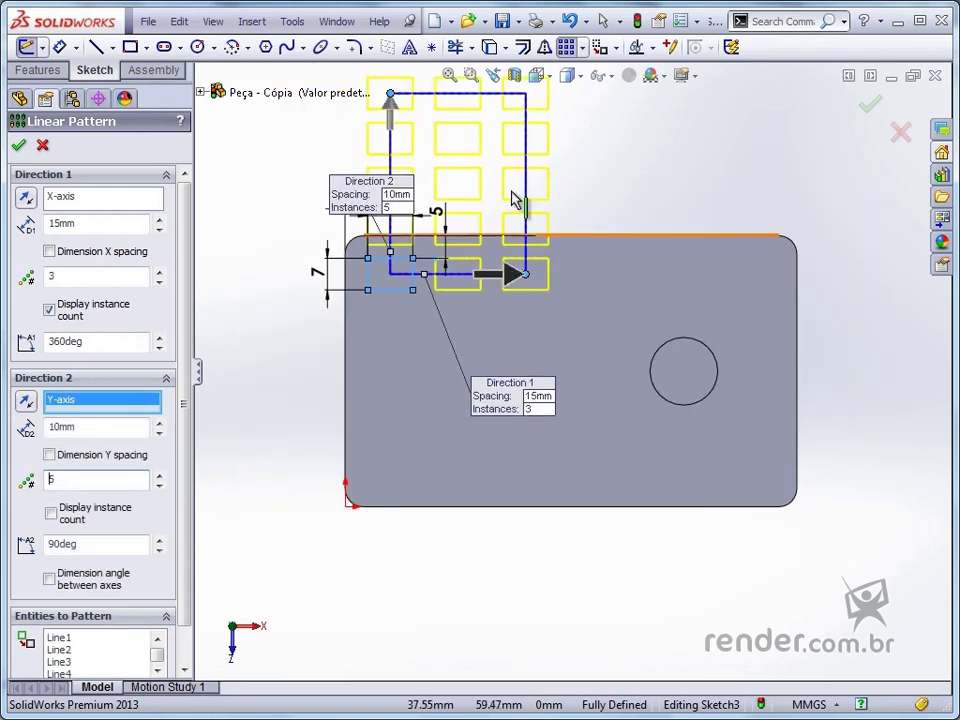
pyautogui.click(25, 405)
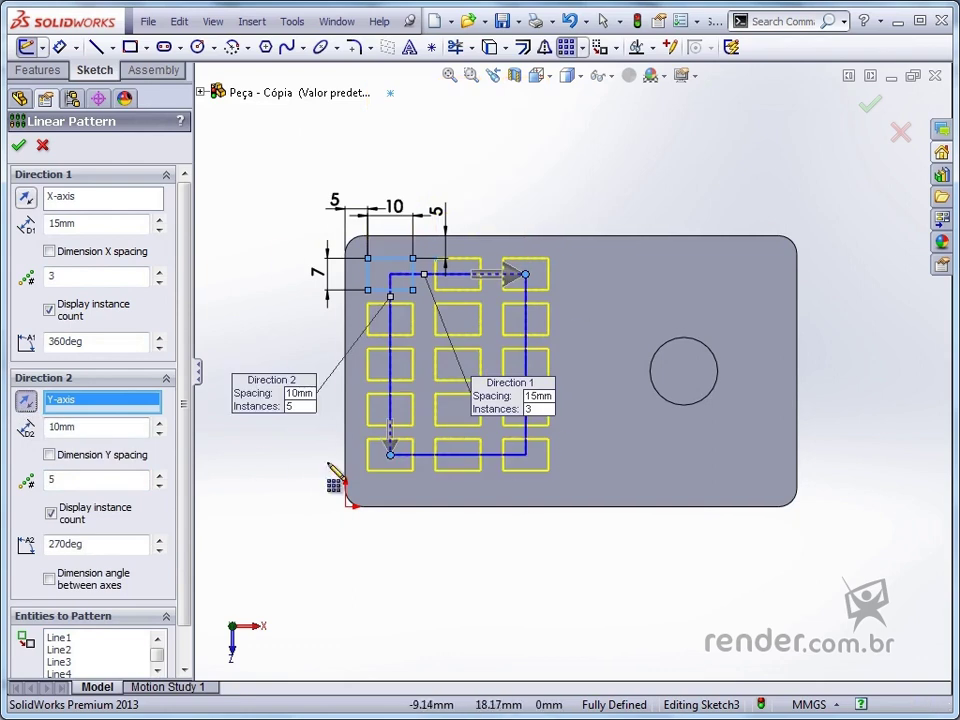
pyautogui.scroll(-2, 338, 317)
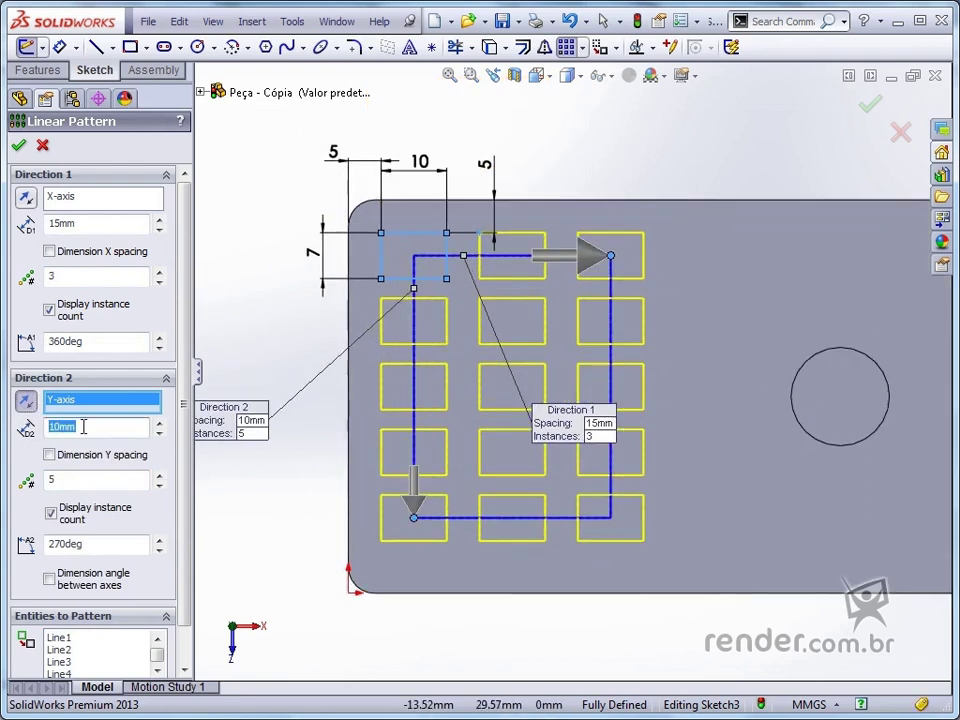
pyautogui.press('Return')
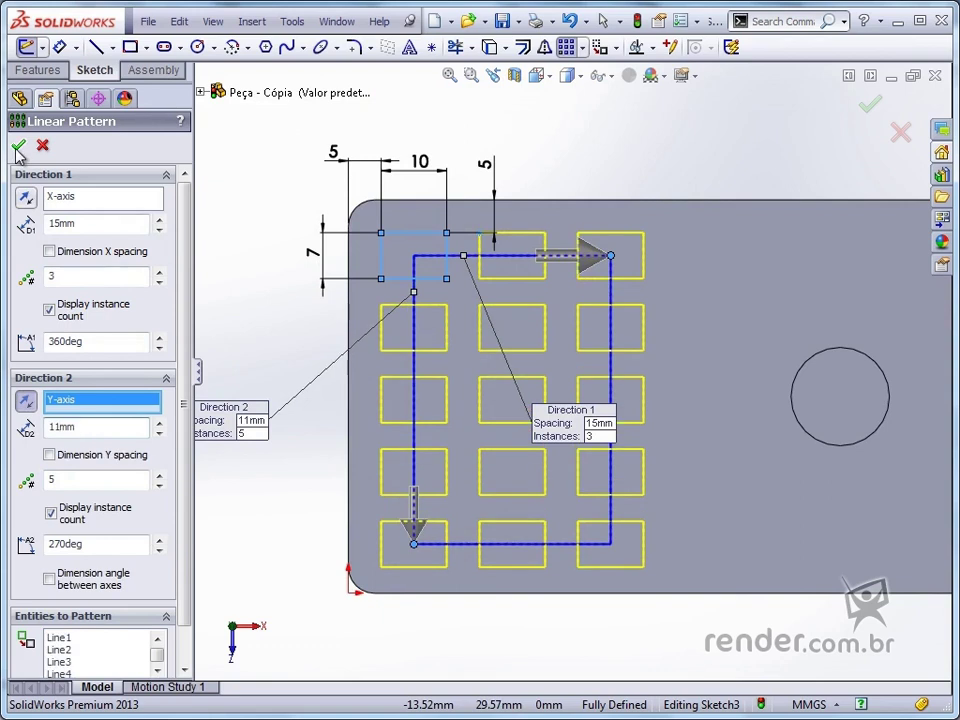
pyautogui.click(18, 147)
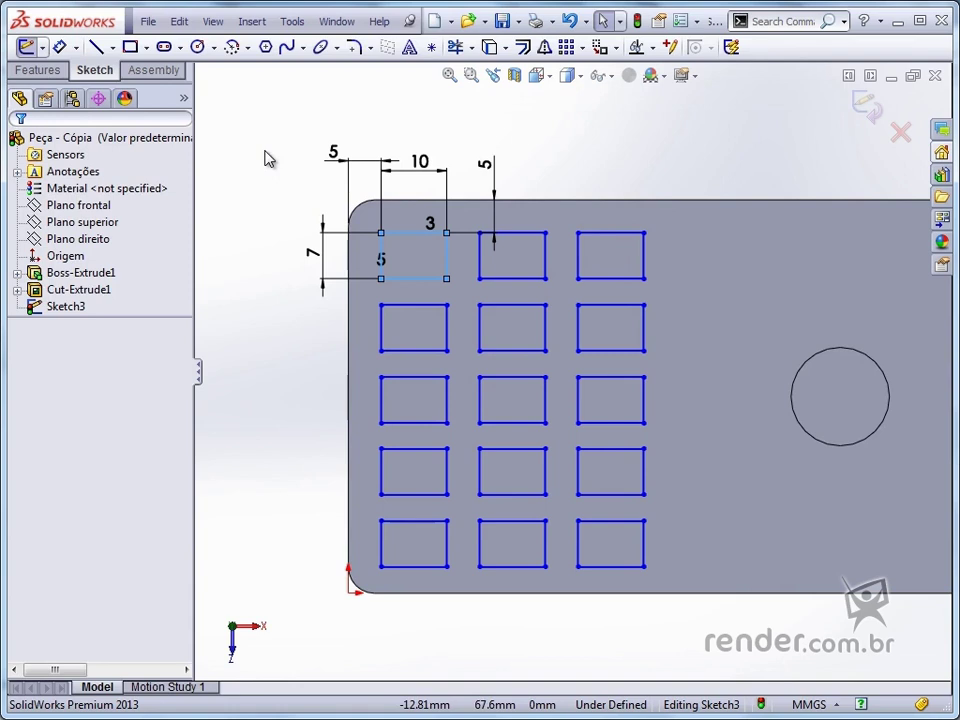
# - Dimension the left side of the second-row, first-column rectangle 5 mm from the plate's left edge
pyautogui.click(60, 48)
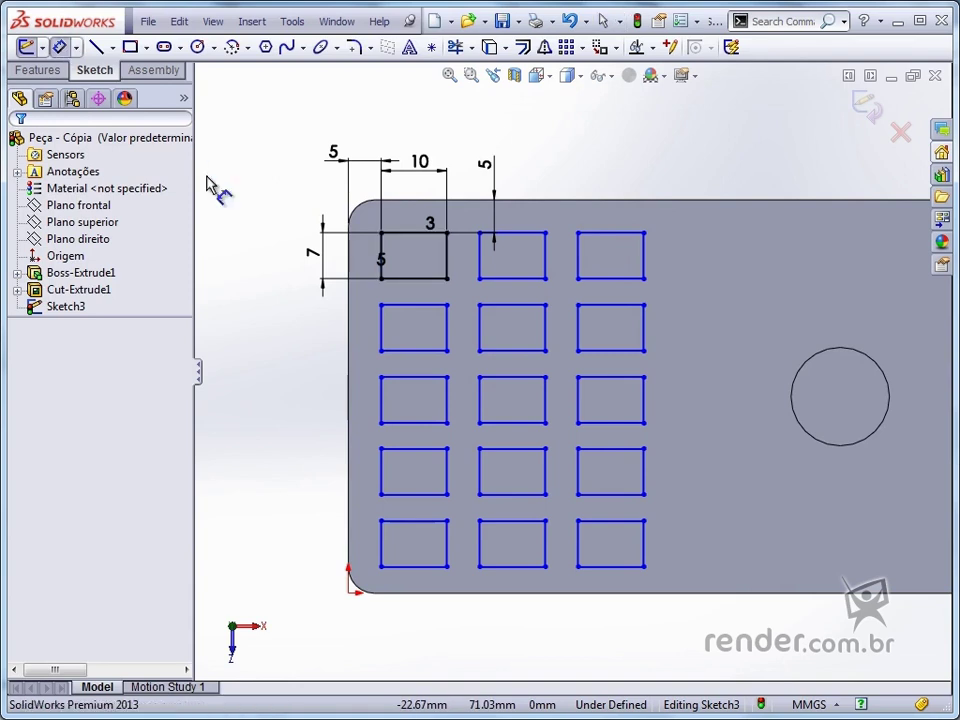
pyautogui.click(382, 330)
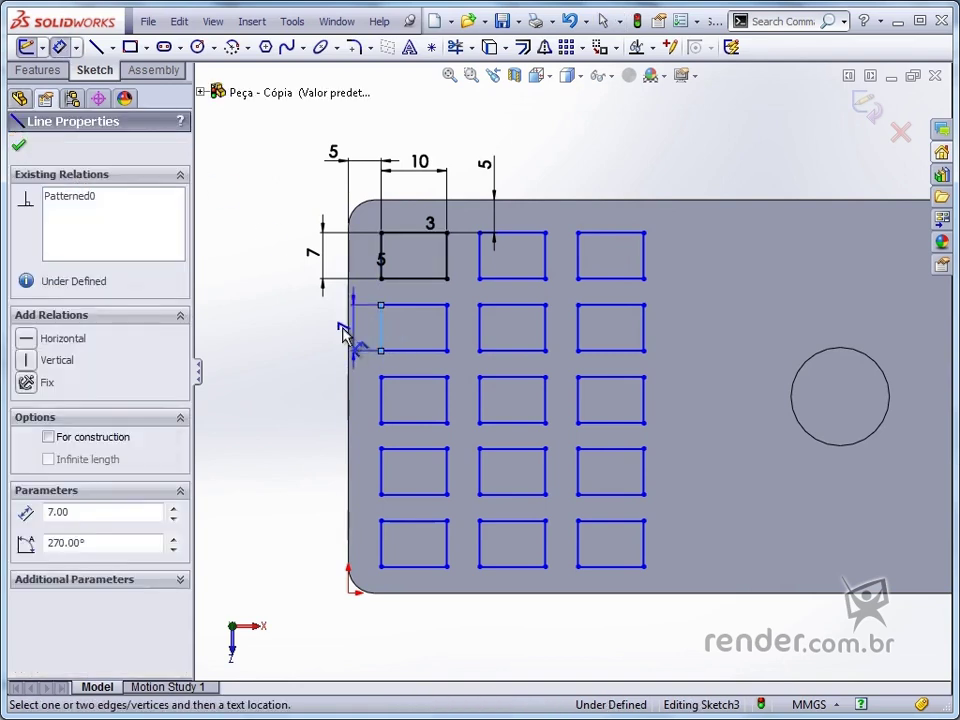
pyautogui.click(347, 326)
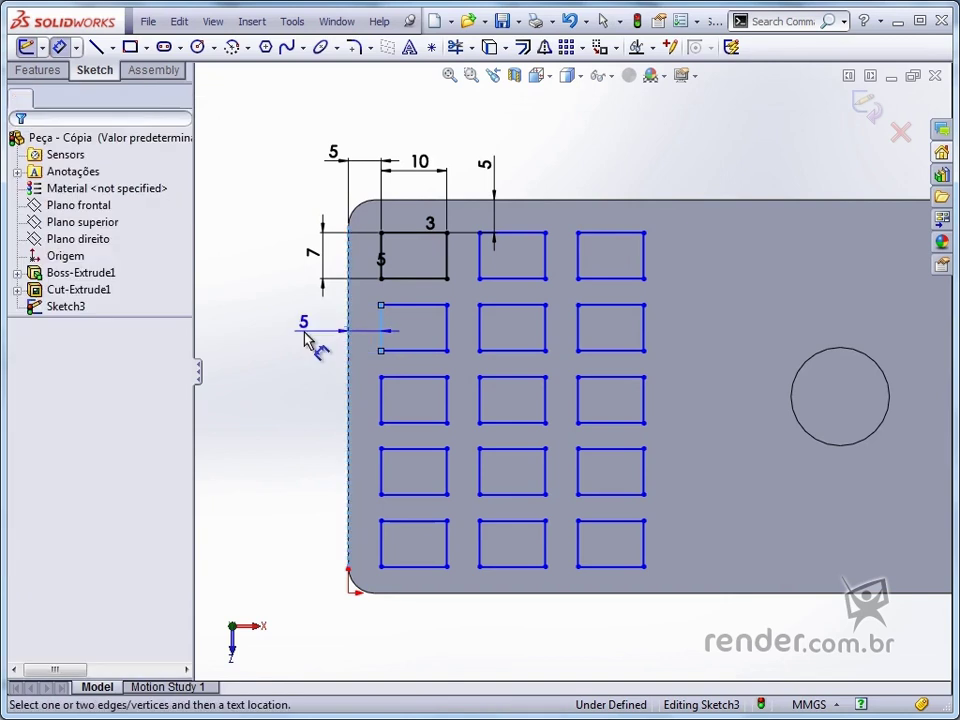
pyautogui.click(306, 332)
pyautogui.press('Return')
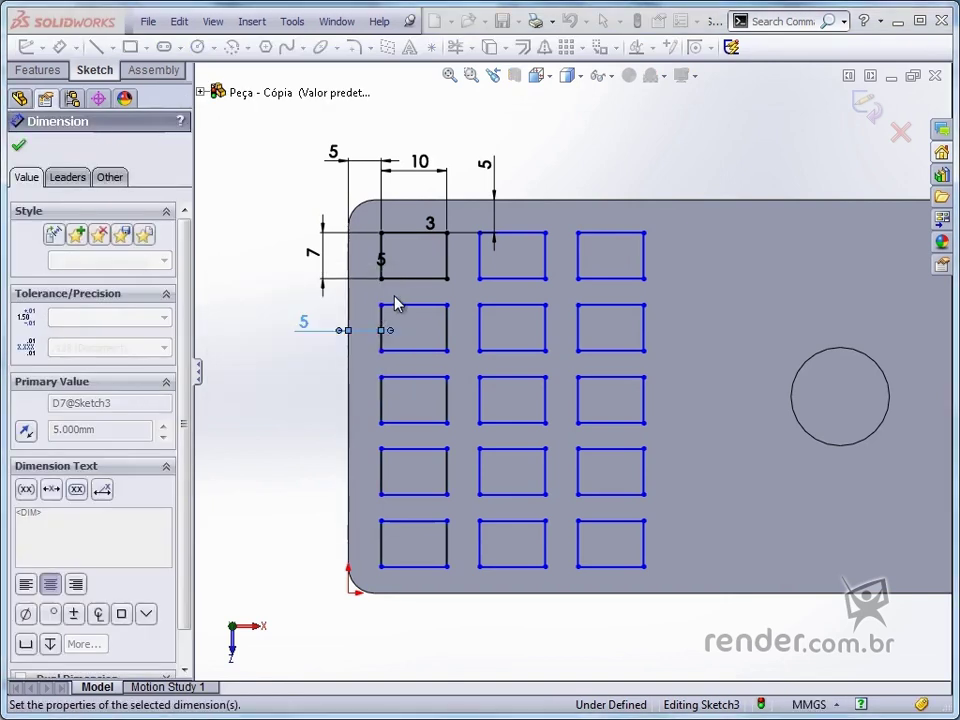
# - Dimension the vertical gap between the first and second rectangles of the first column as 4 mm
pyautogui.click(412, 298)
pyautogui.click(415, 278)
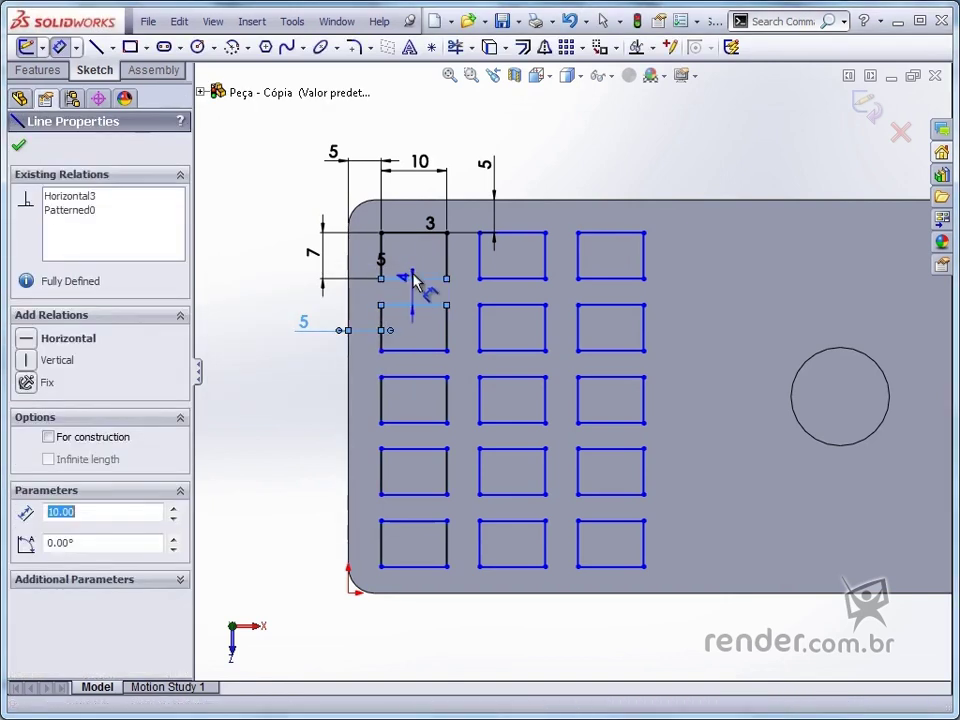
pyautogui.click(412, 262)
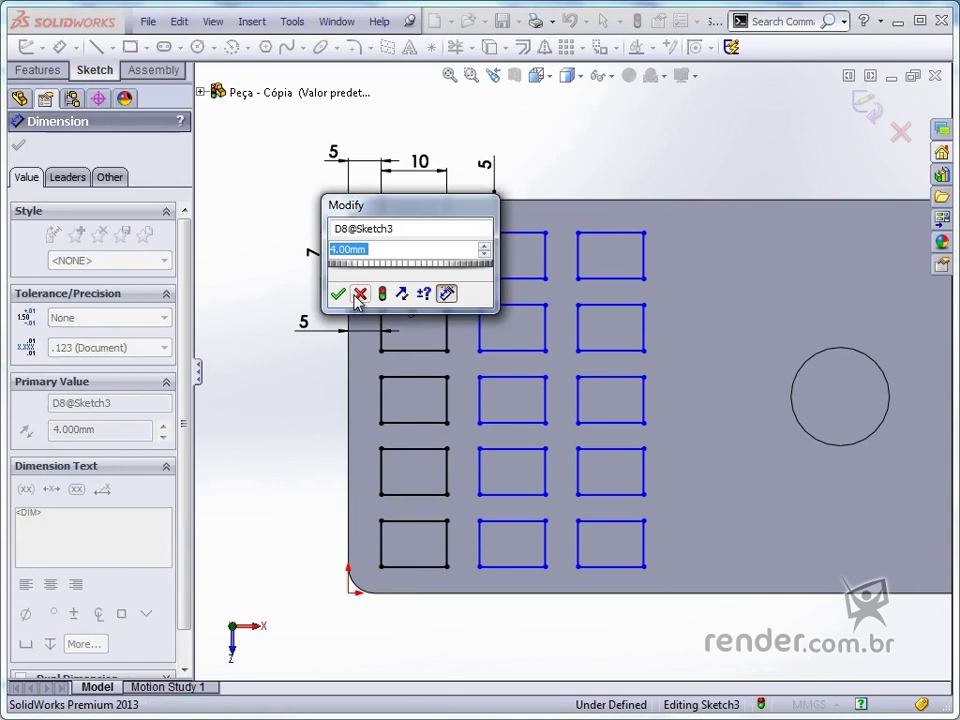
pyautogui.click(339, 294)
# - Dimension the upper side of the top rectangle in the second column 5 mm from the plate's upper edge
pyautogui.click(525, 234)
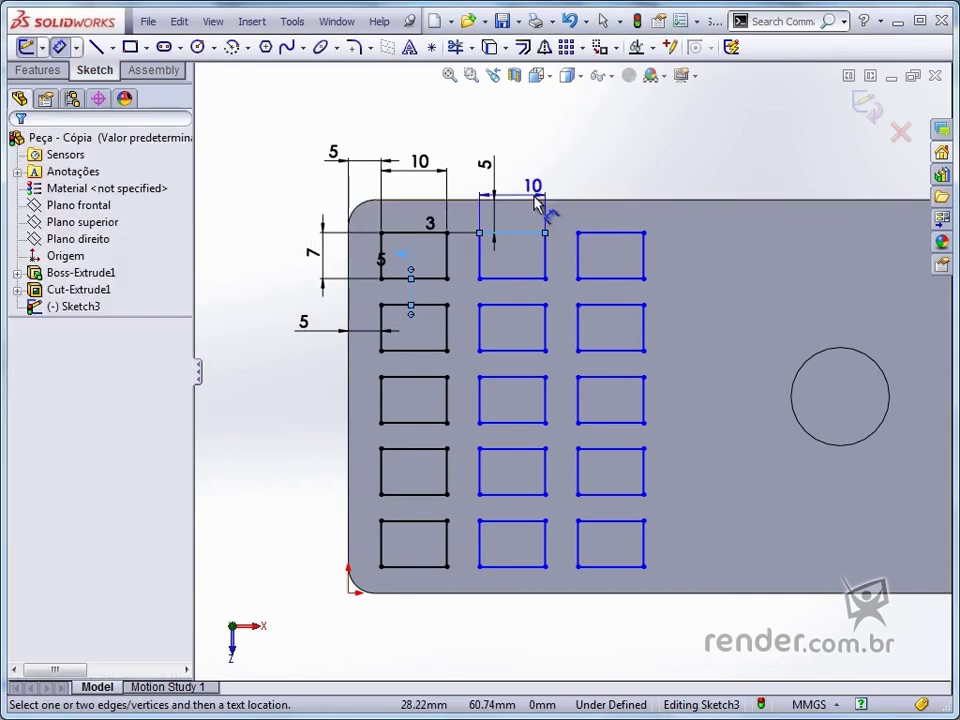
pyautogui.click(675, 199)
pyautogui.click(550, 179)
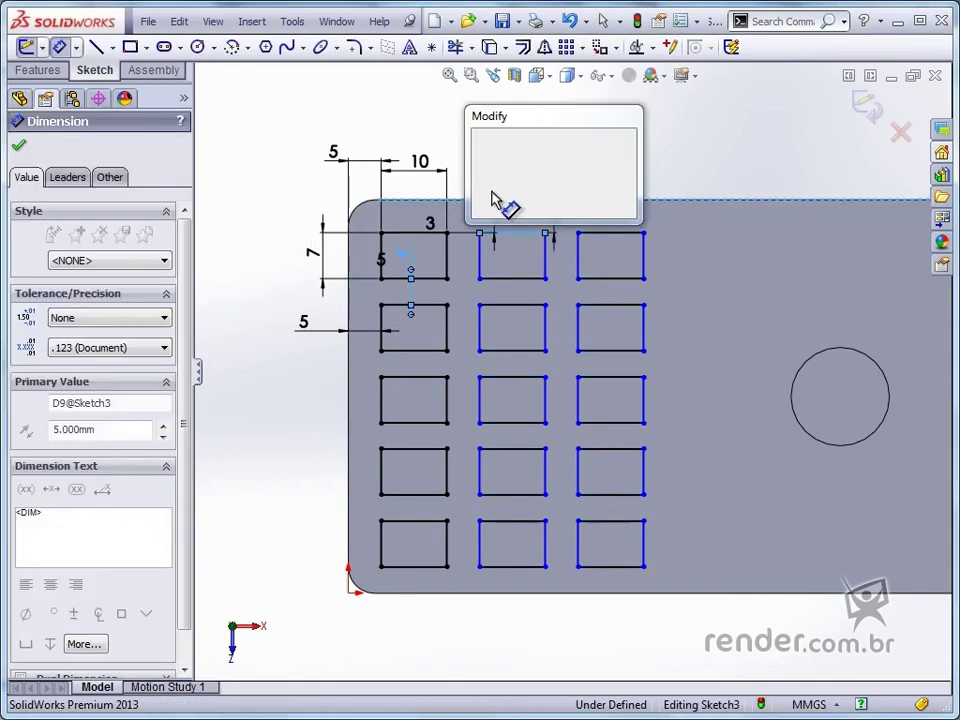
pyautogui.click(478, 204)
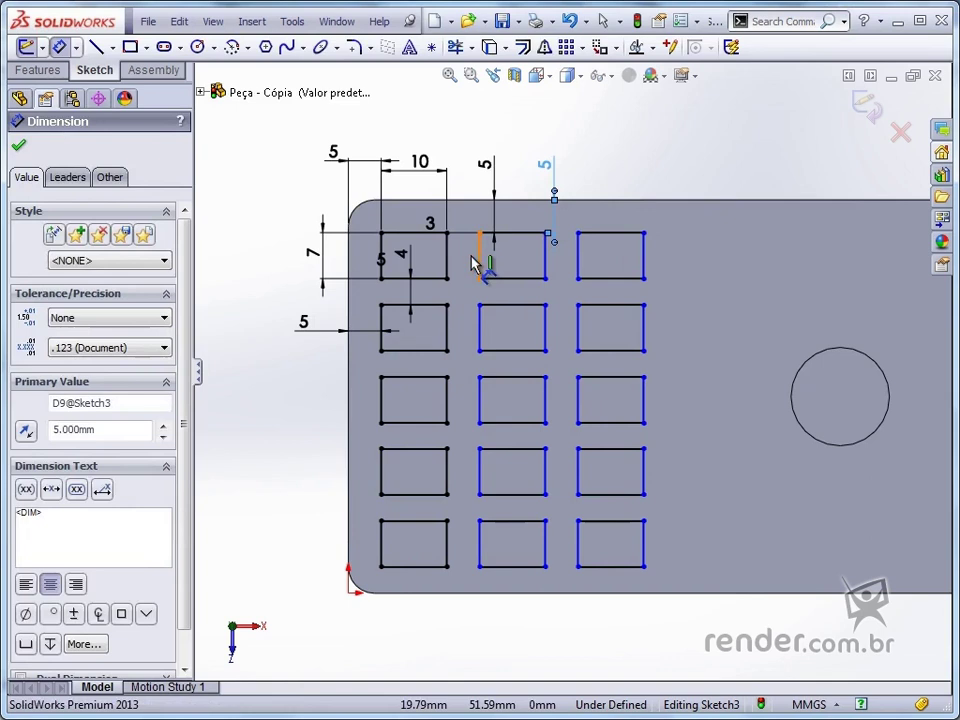
# - Dimension the horizontal gap between the first and second rectangles of the top row as 5 mm
pyautogui.click(448, 260)
pyautogui.click(479, 252)
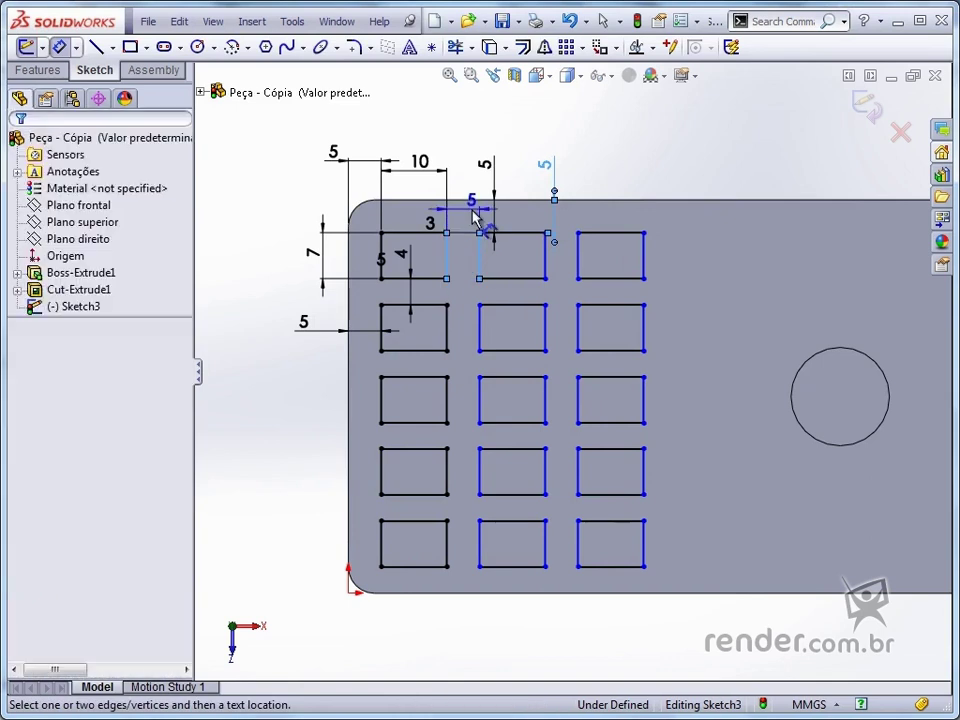
pyautogui.click(477, 221)
pyautogui.click(399, 249)
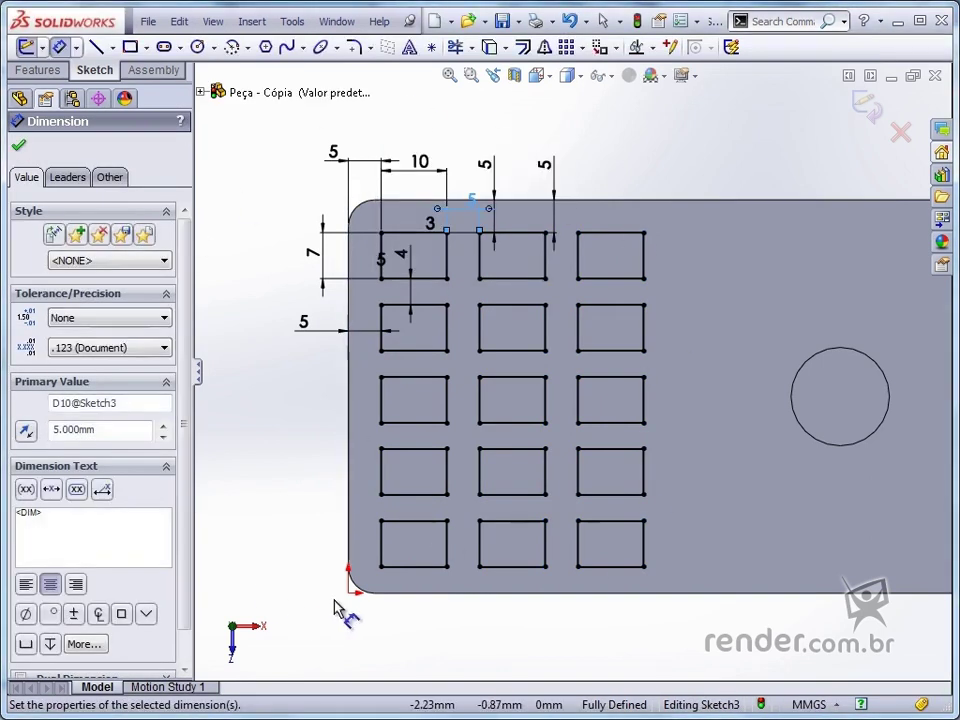
pyautogui.press('Escape')
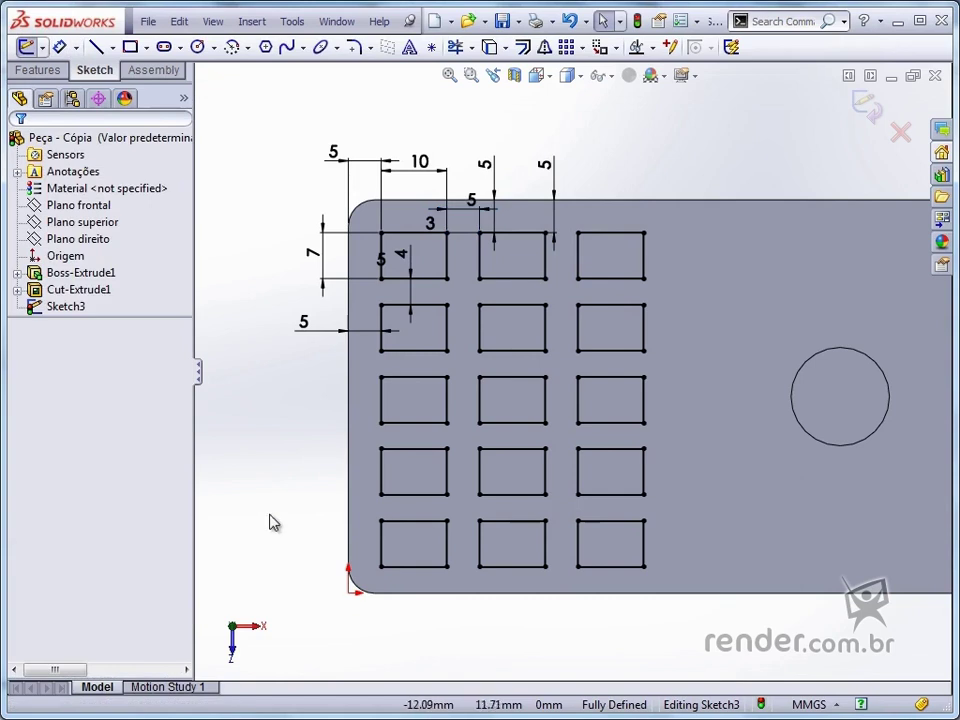
# - Sketch a circle of about 3.9 mm radius on the plate, up and to the right of the circular hole
pyautogui.press('f')
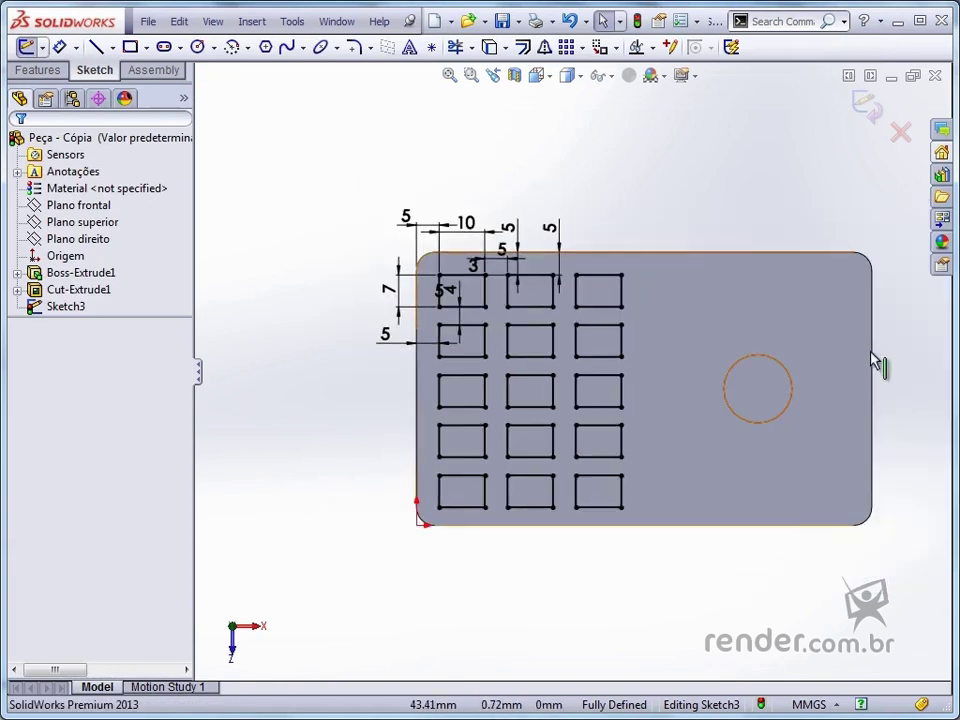
pyautogui.scroll(-3, 921, 367)
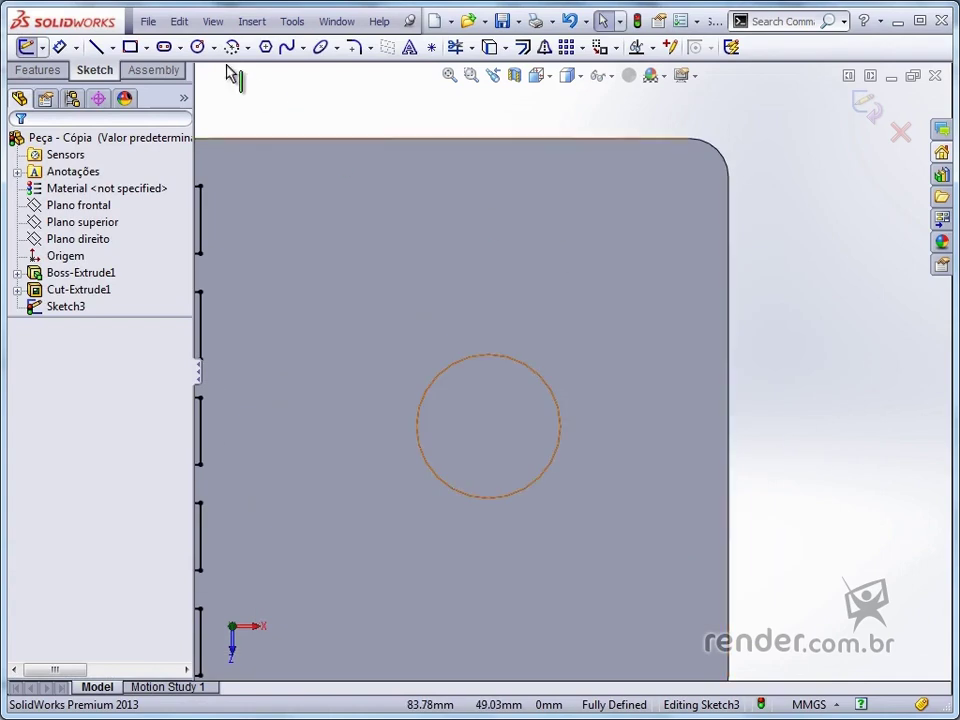
pyautogui.click(198, 48)
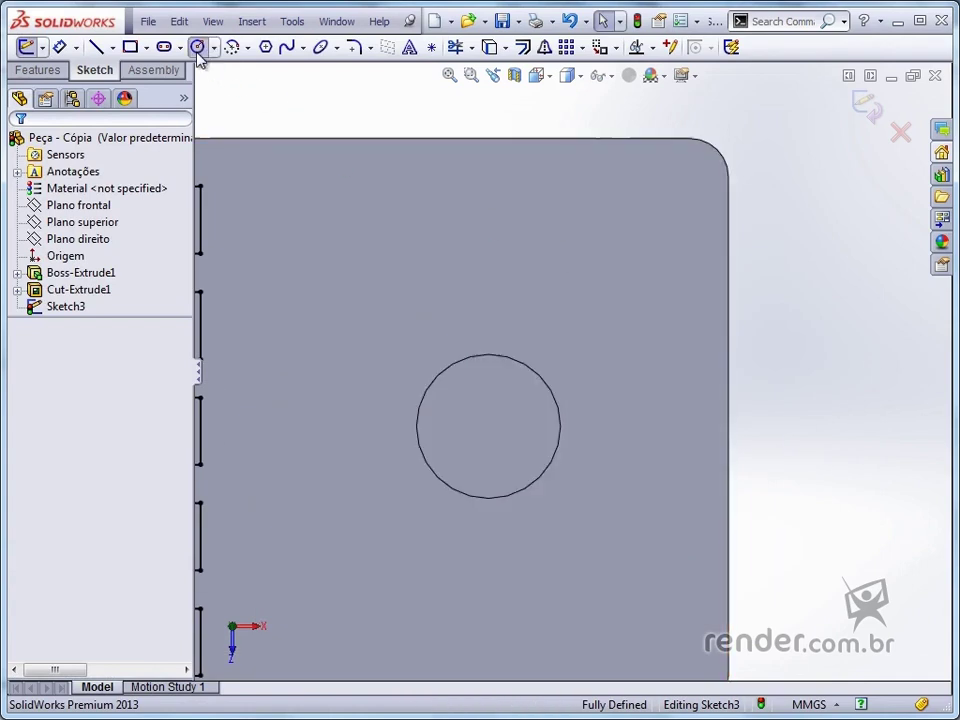
pyautogui.click(605, 333)
pyautogui.click(572, 350)
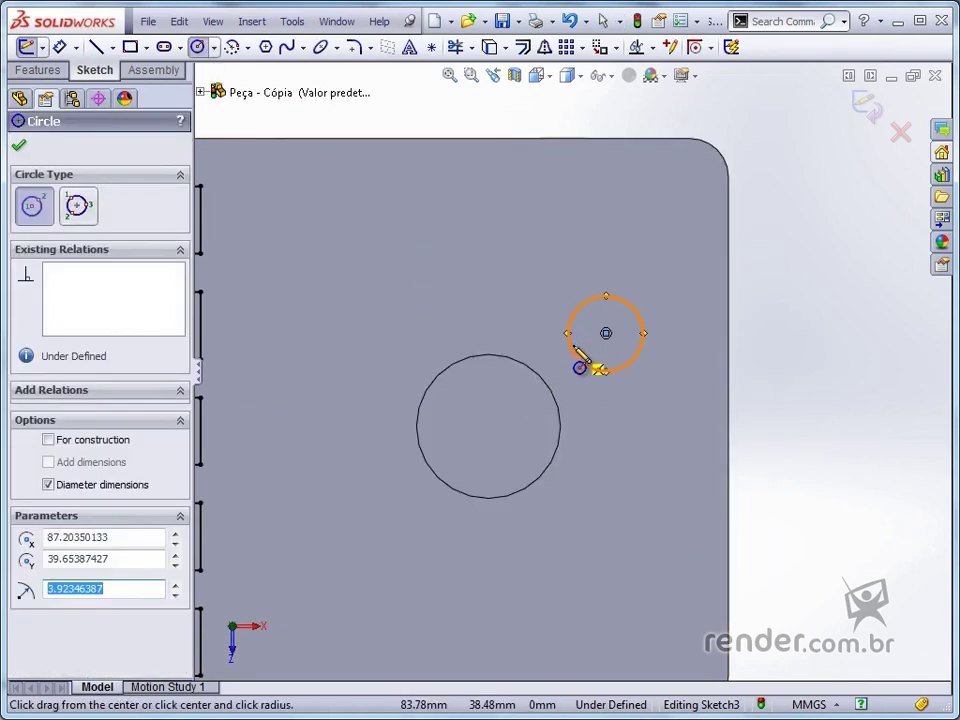
# - Dimension the small circle's center 12 mm from the plate's right edge
pyautogui.click(62, 46)
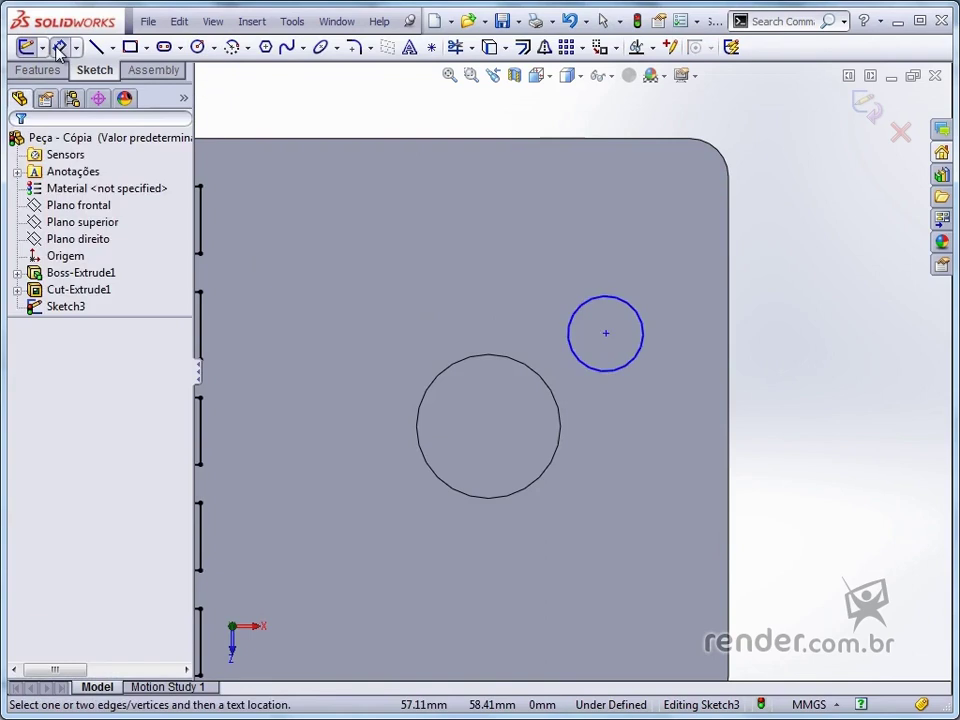
pyautogui.click(605, 333)
pyautogui.click(729, 335)
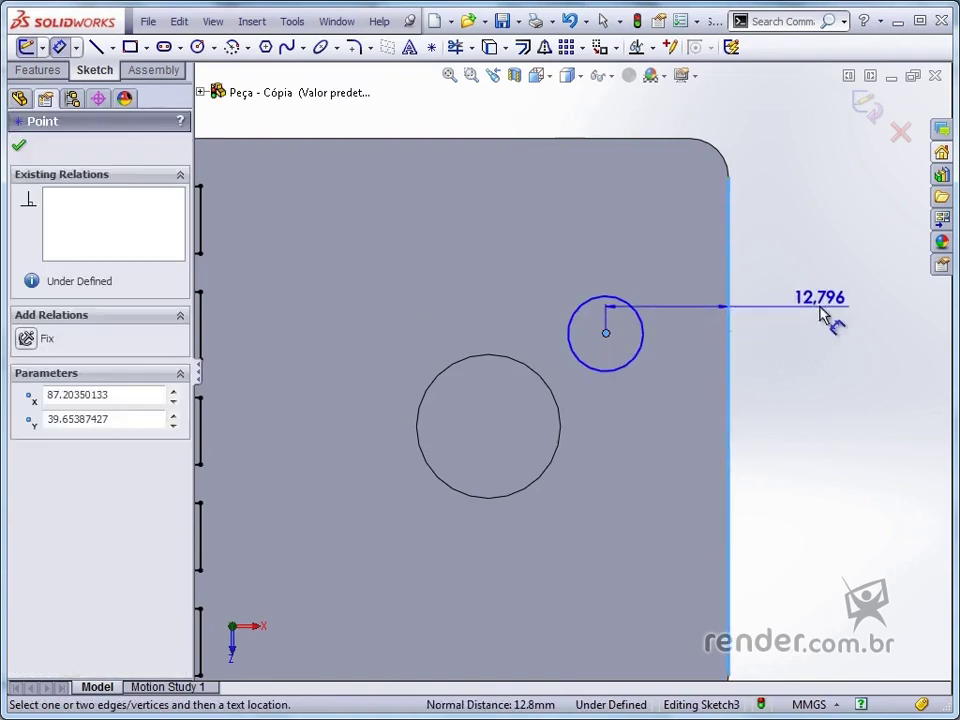
pyautogui.click(820, 306)
pyautogui.press('Return')
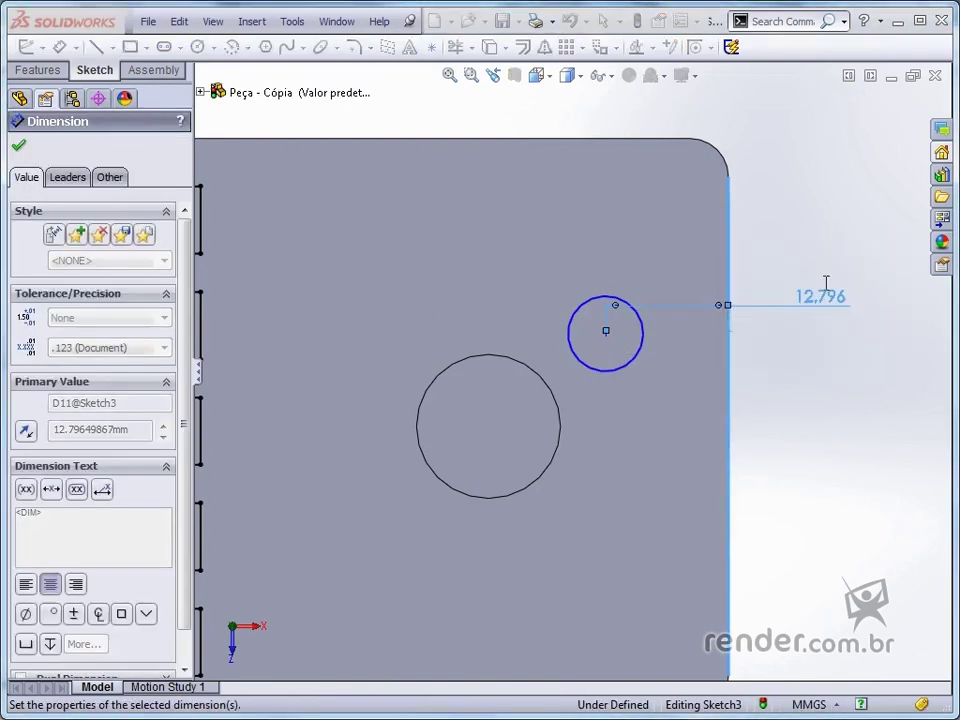
# - Dimension the small circle's diameter as 3 mm
pyautogui.moveTo(637, 322); pyautogui.dragTo(645, 322)
pyautogui.click(624, 302)
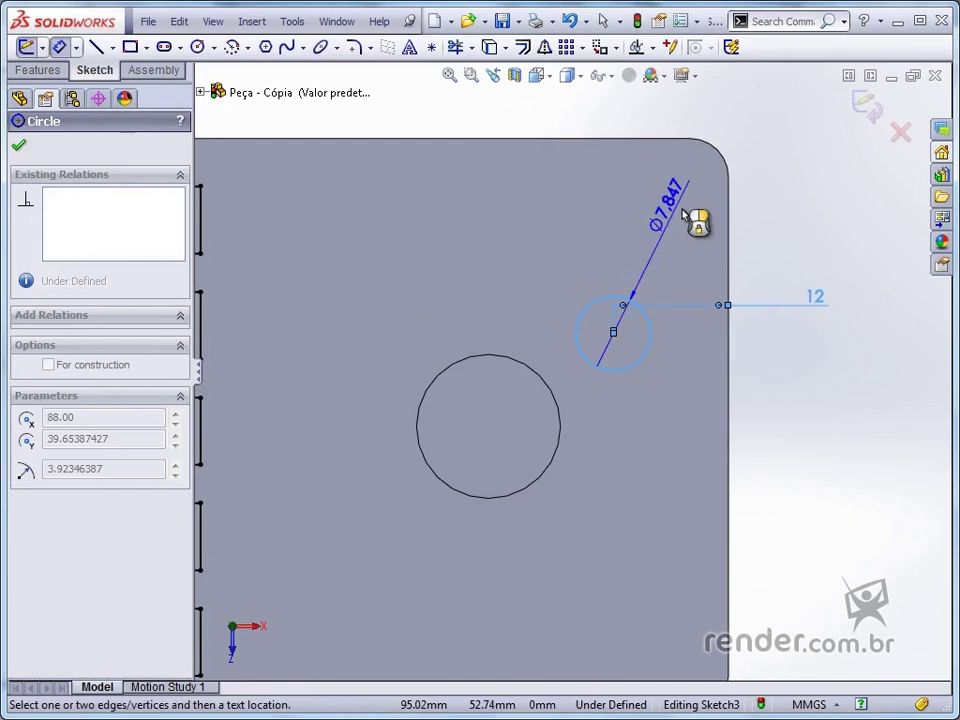
pyautogui.click(685, 216)
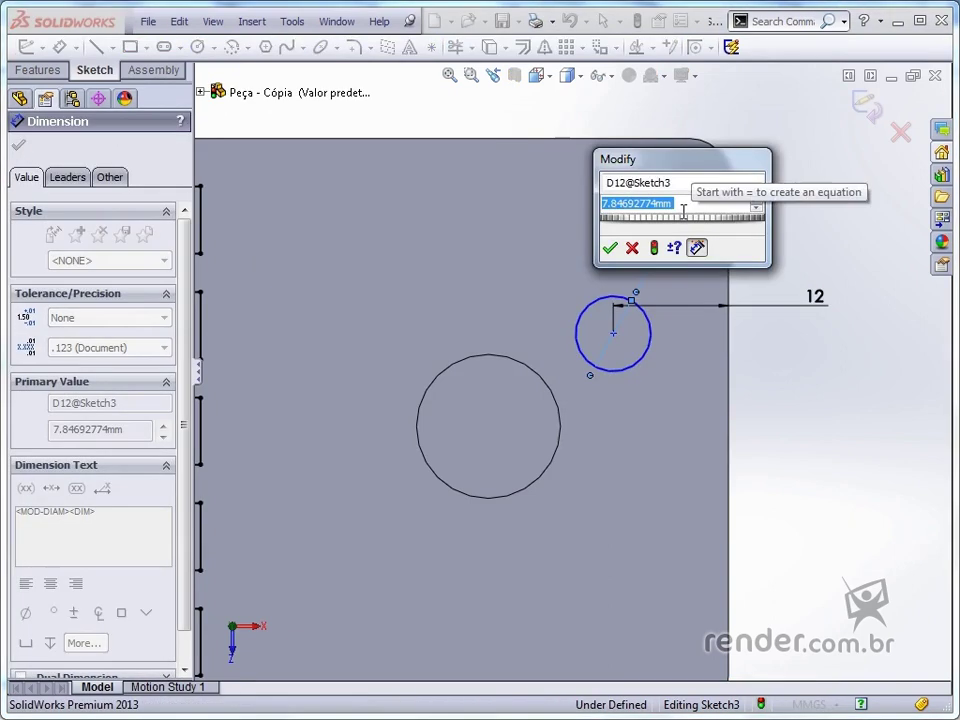
pyautogui.write('3')
pyautogui.press('Return')
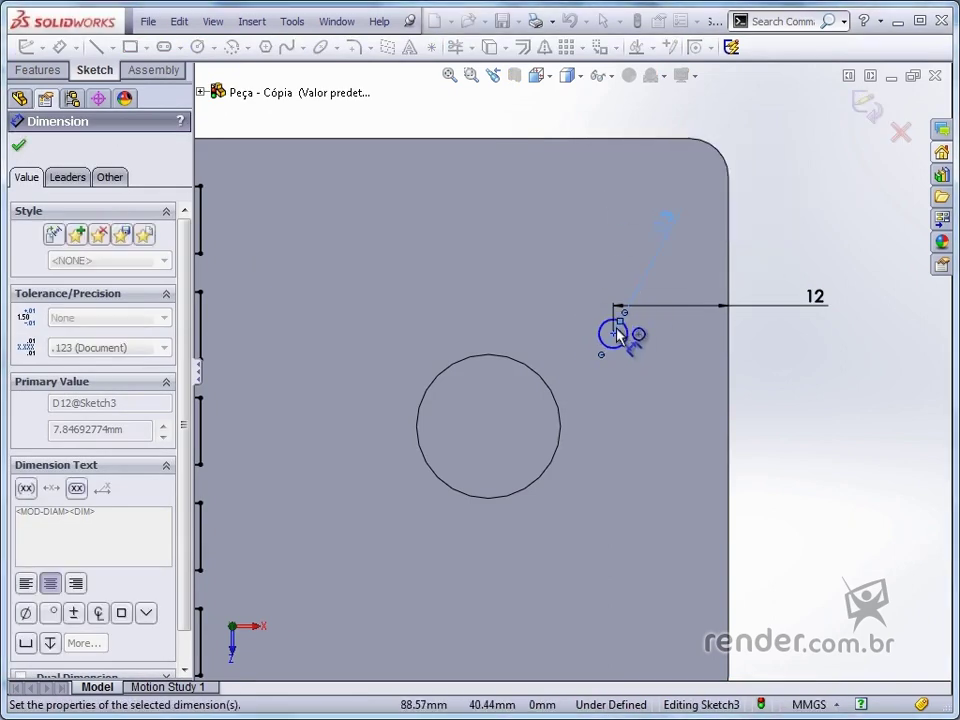
# - Dimension the small circle's center 20 mm below the plate's upper edge
pyautogui.click(614, 334)
pyautogui.click(590, 138)
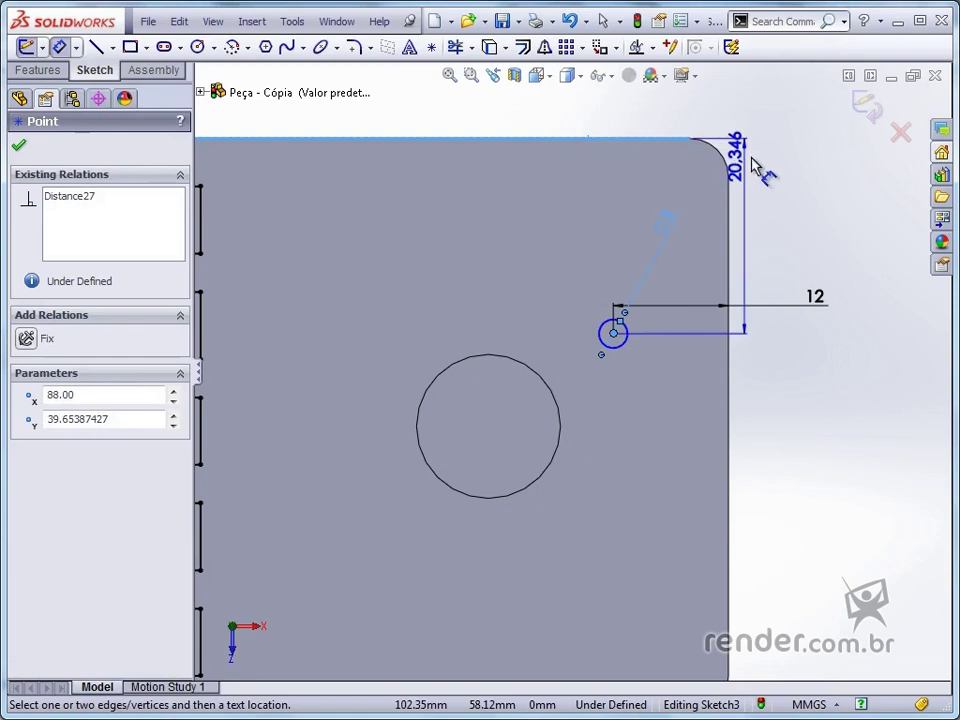
pyautogui.click(765, 175)
pyautogui.write('2')
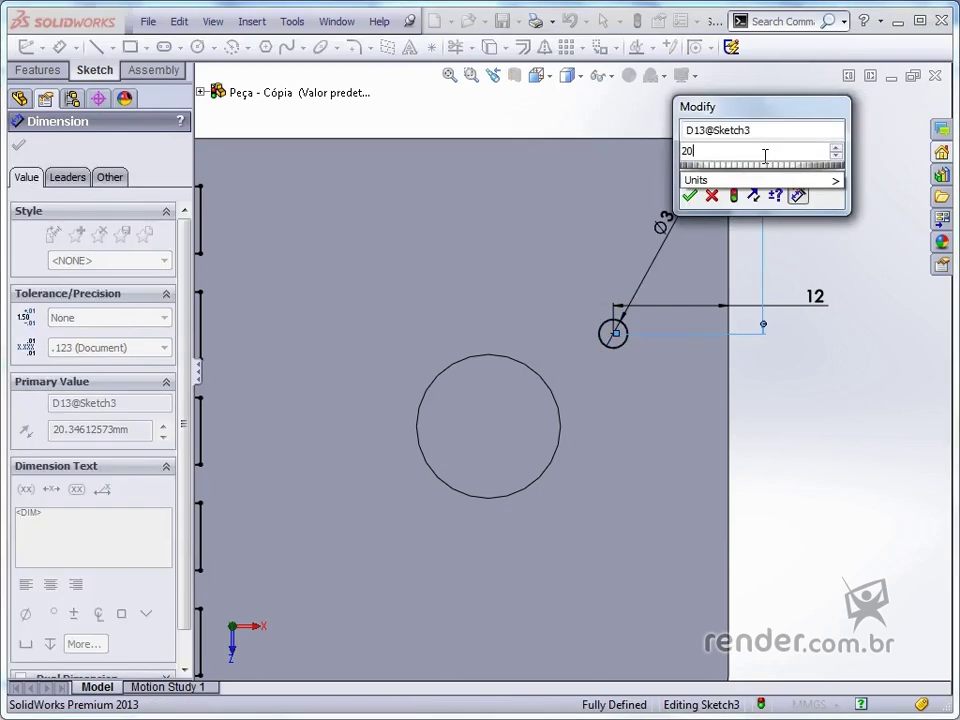
pyautogui.write('0')
pyautogui.press('Return')
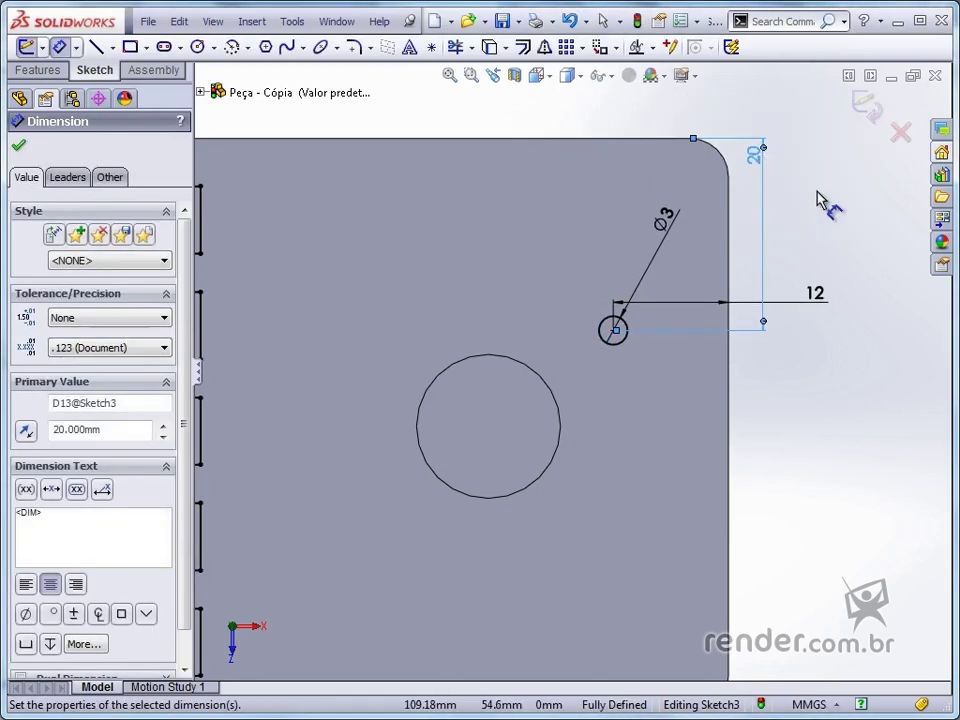
# - Start a circular sketch pattern with the 3 mm circle as the entity to pattern
pyautogui.click(583, 49)
pyautogui.click(610, 88)
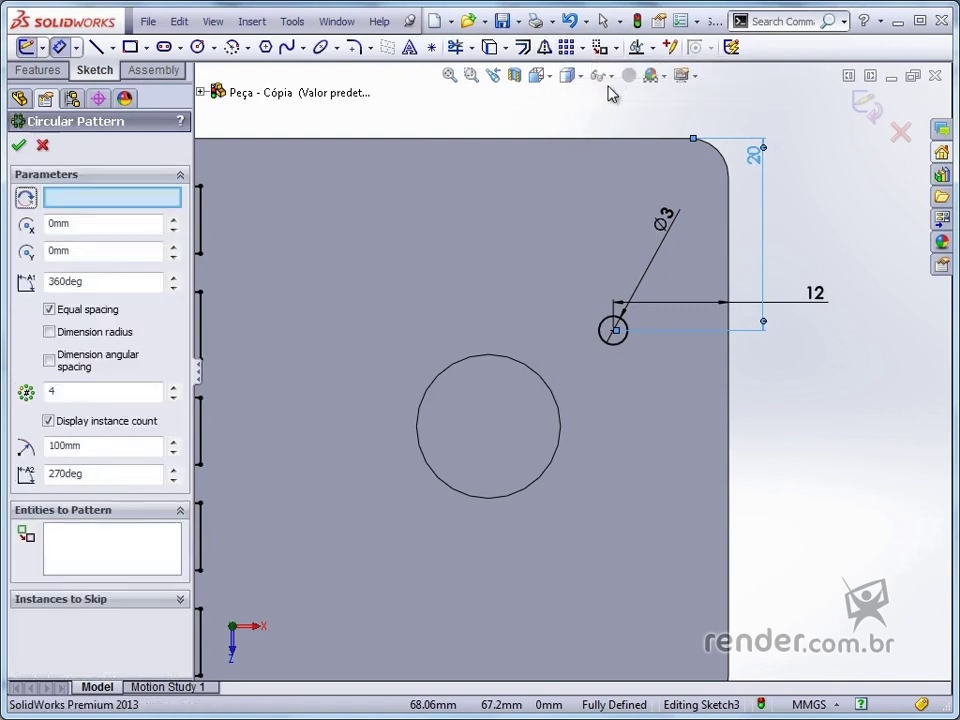
pyautogui.click(115, 545)
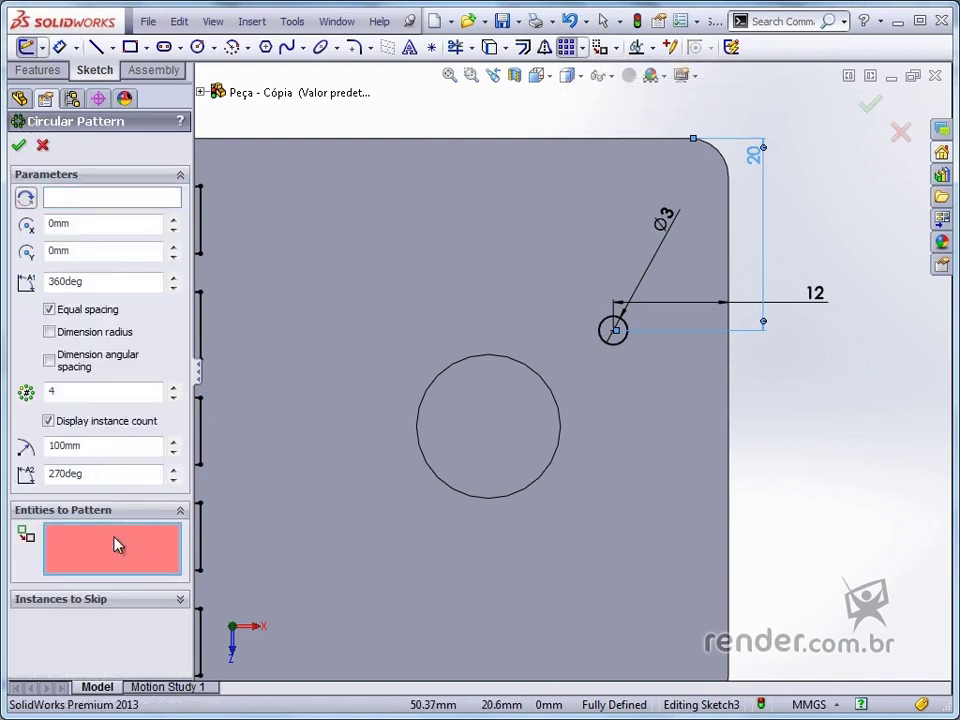
pyautogui.click(614, 343)
# - Set the circular pattern to 6 instances over 360 degrees, centered on the large hole's edge, and create it
pyautogui.scroll(4, 627, 408)
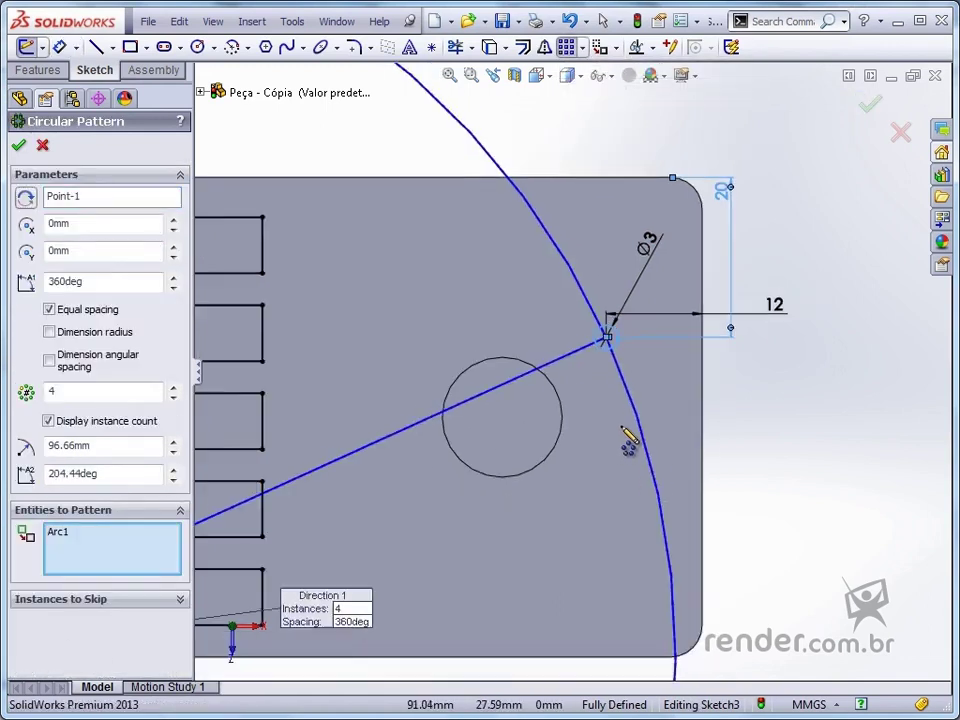
pyautogui.scroll(1, 612, 447)
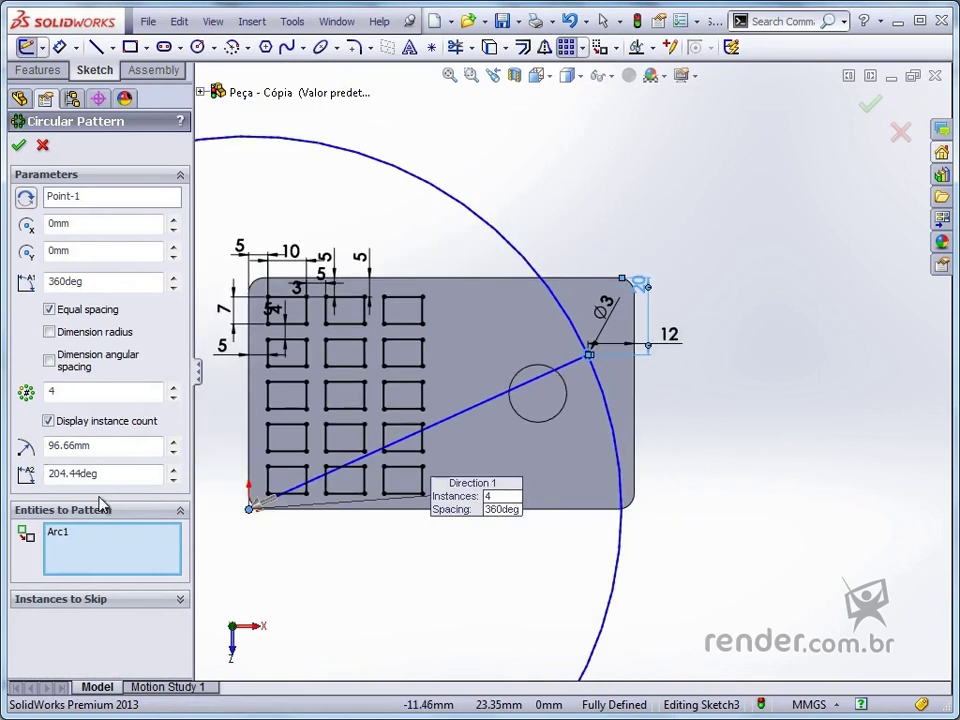
pyautogui.click(125, 197)
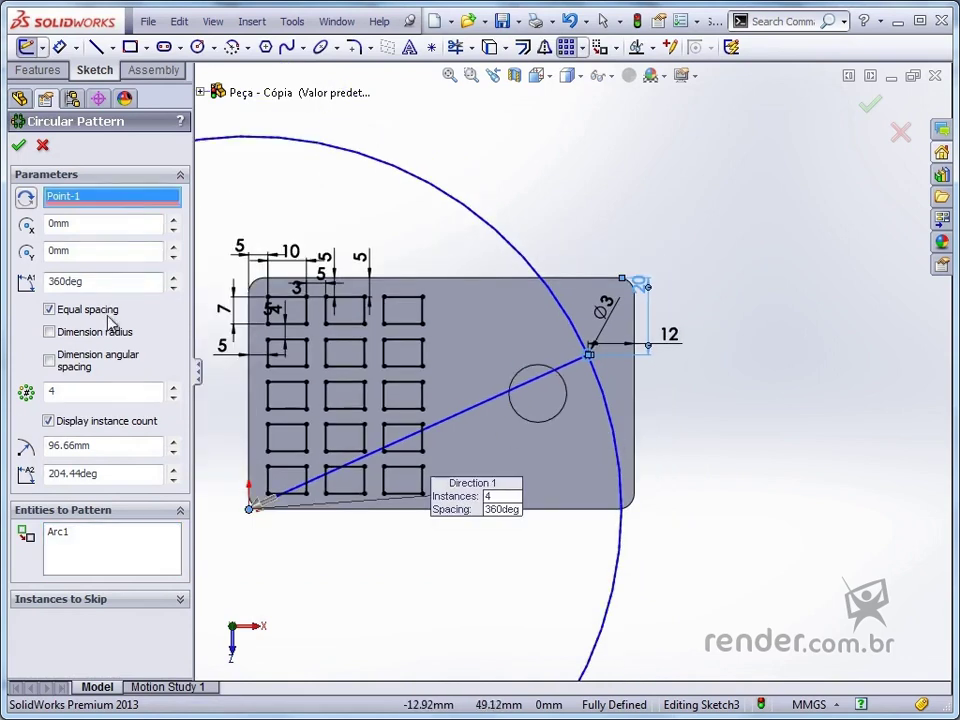
pyautogui.click(67, 392)
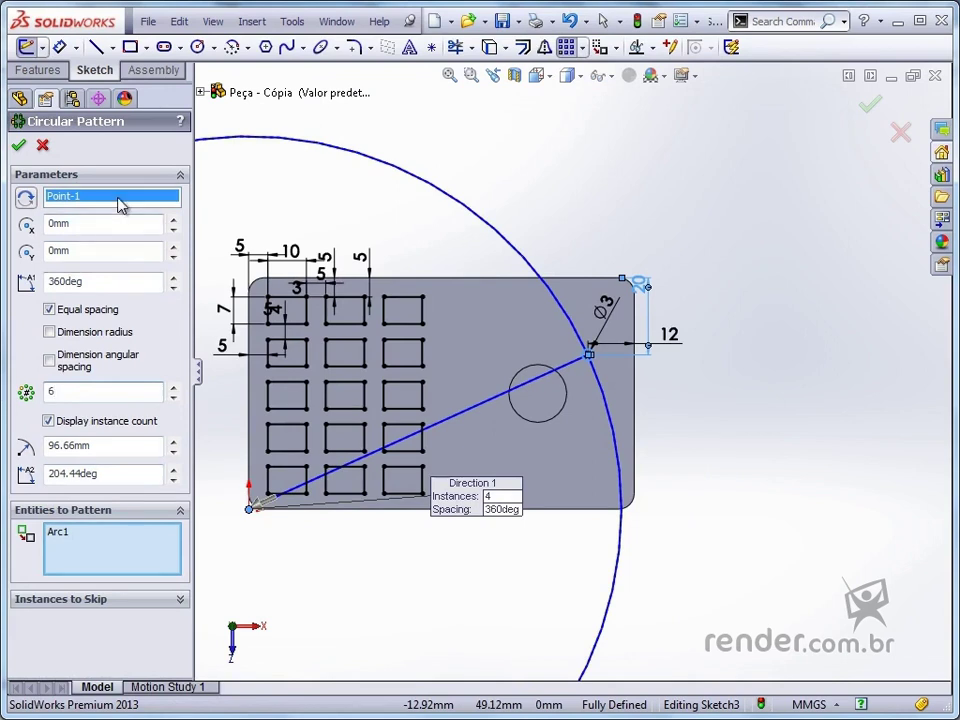
pyautogui.click(553, 376)
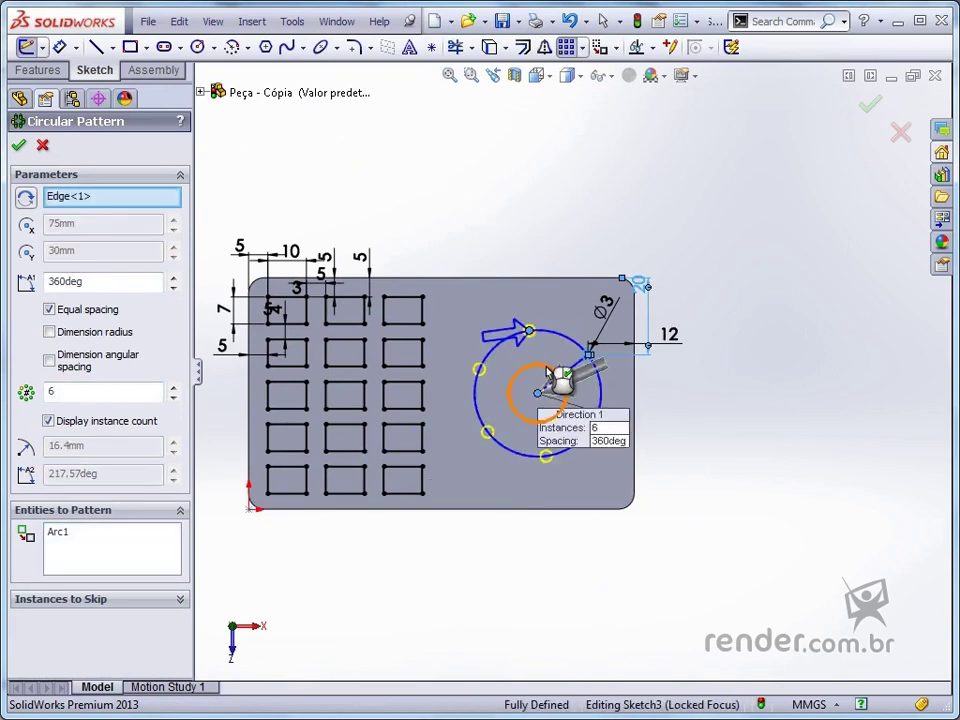
pyautogui.click(19, 148)
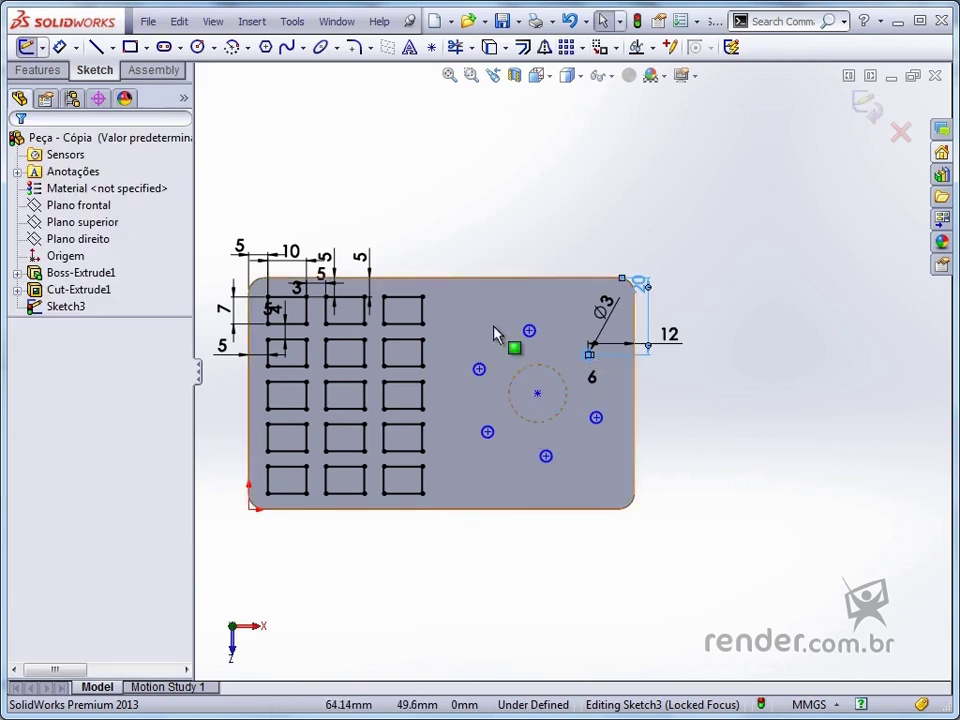
# - Dimension the vertical distance between the original 3 mm circle's center and the patterned circle below it as 16 mm
pyautogui.scroll(-5, 494, 334)
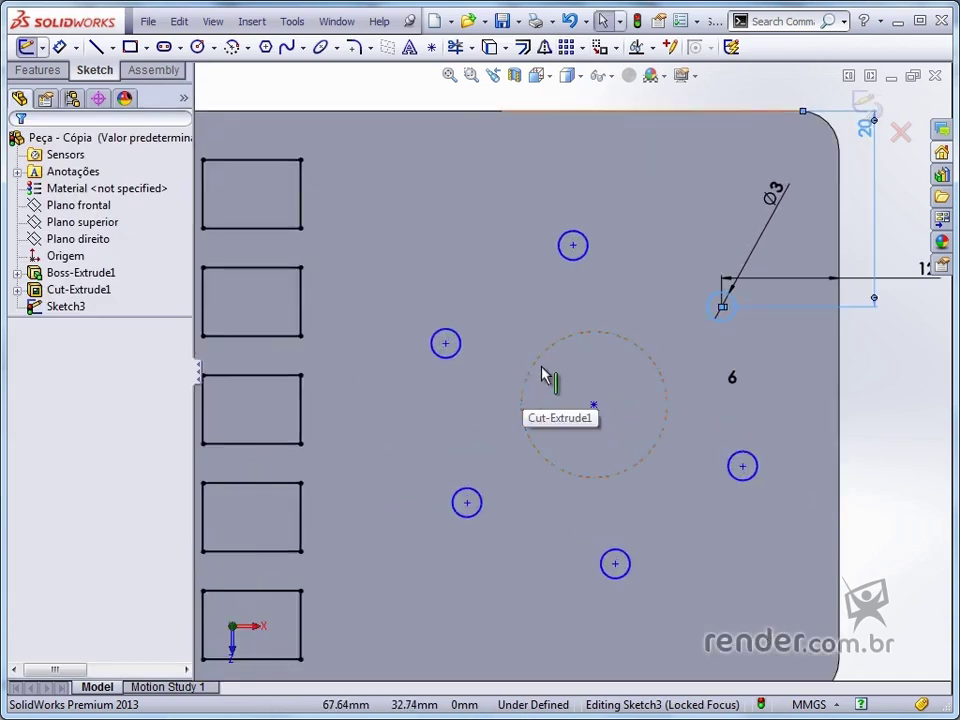
pyautogui.click(60, 47)
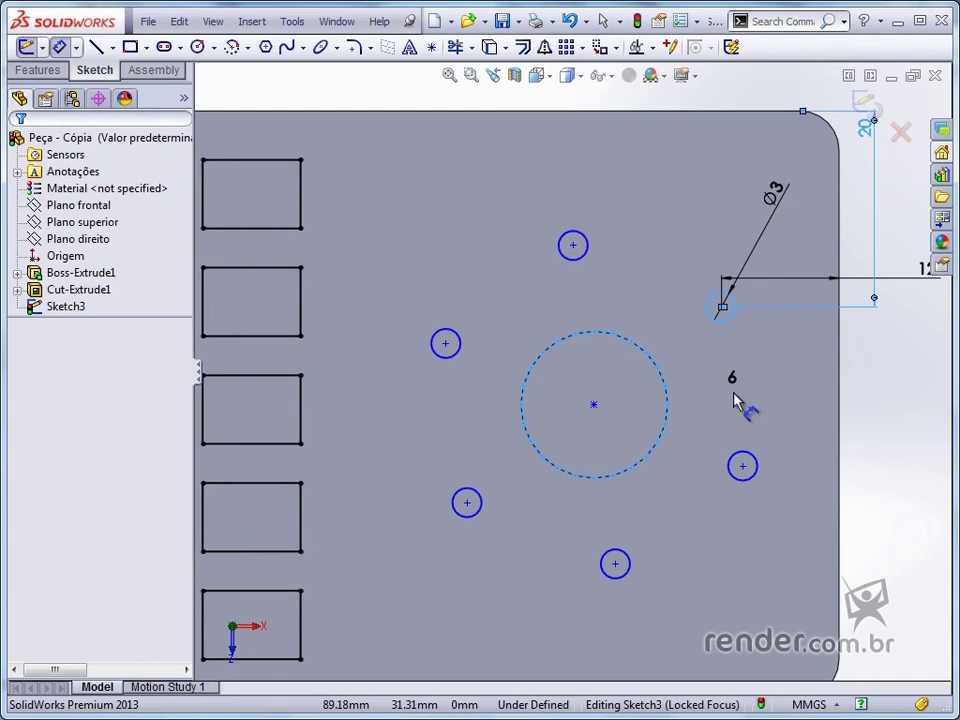
pyautogui.click(742, 466)
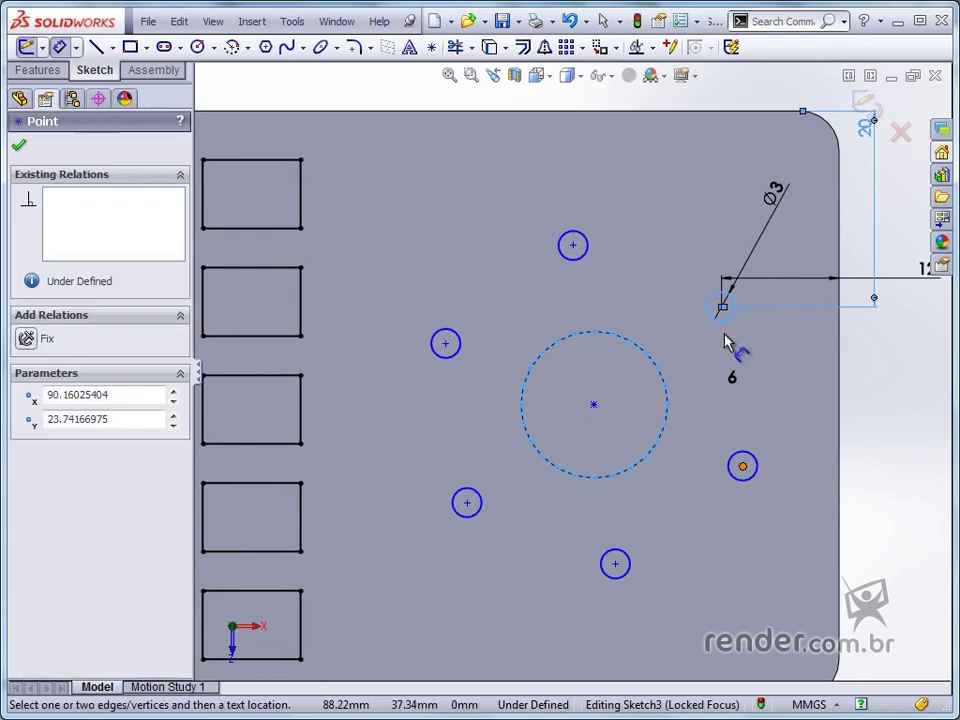
pyautogui.click(723, 307)
pyautogui.click(886, 357)
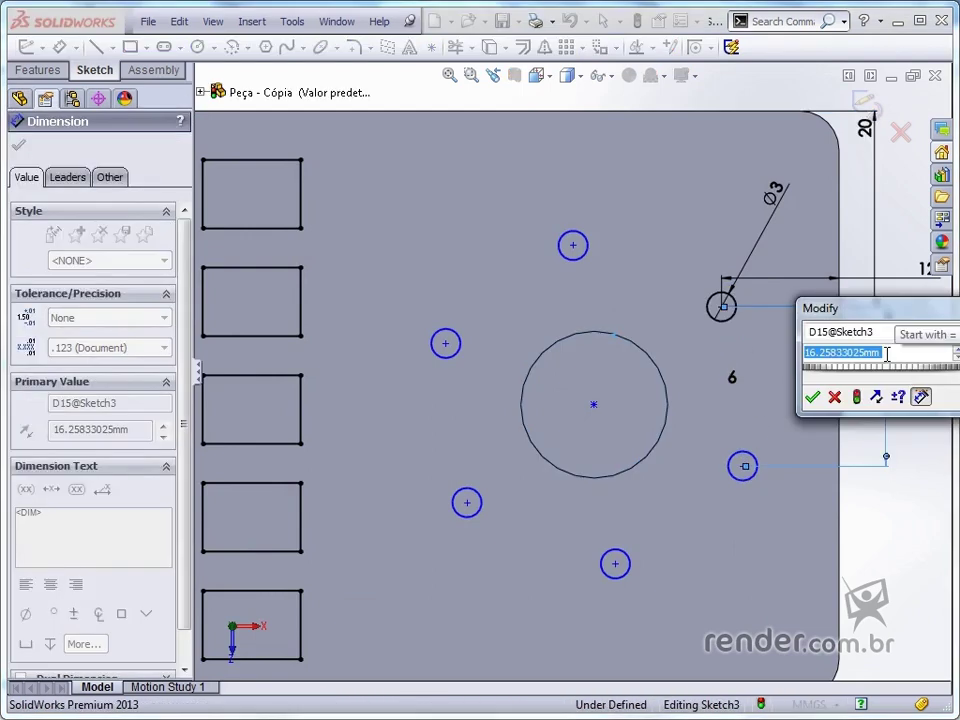
pyautogui.write('16')
pyautogui.press('Return')
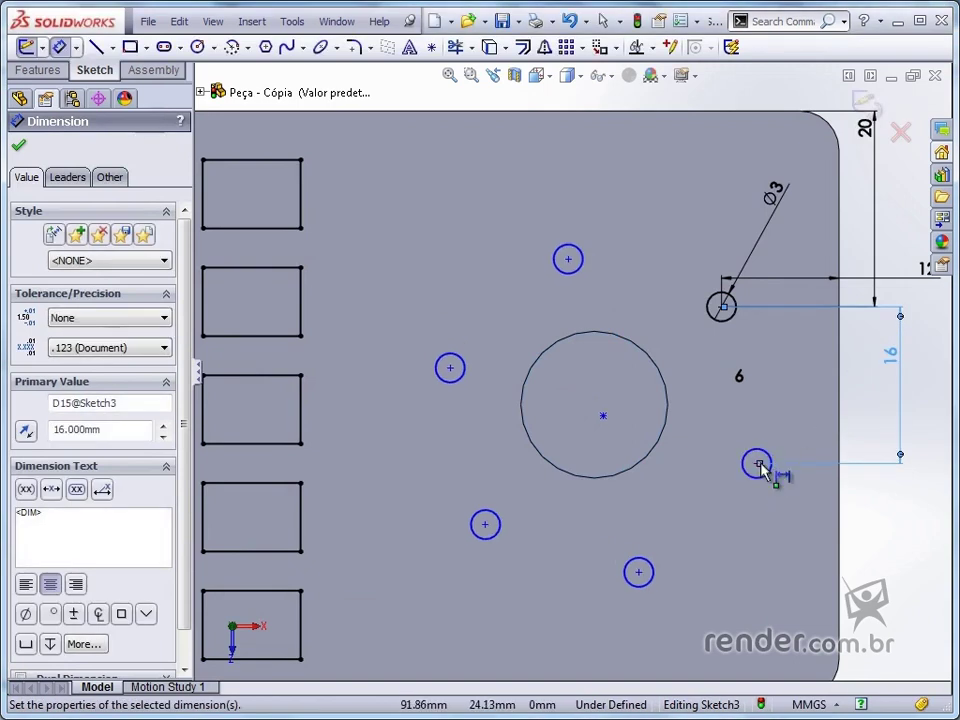
# - Dimension the horizontal distance from the patterned circle's center below the original 3 mm circle to the plate's right edge, keeping the measured value
pyautogui.click(760, 465)
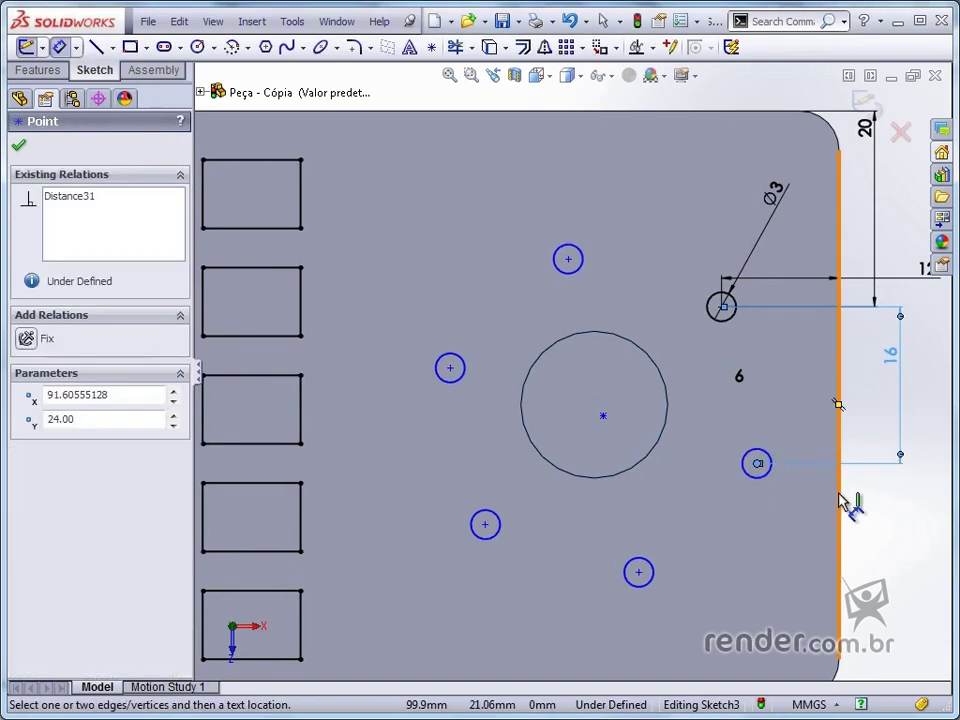
pyautogui.click(839, 496)
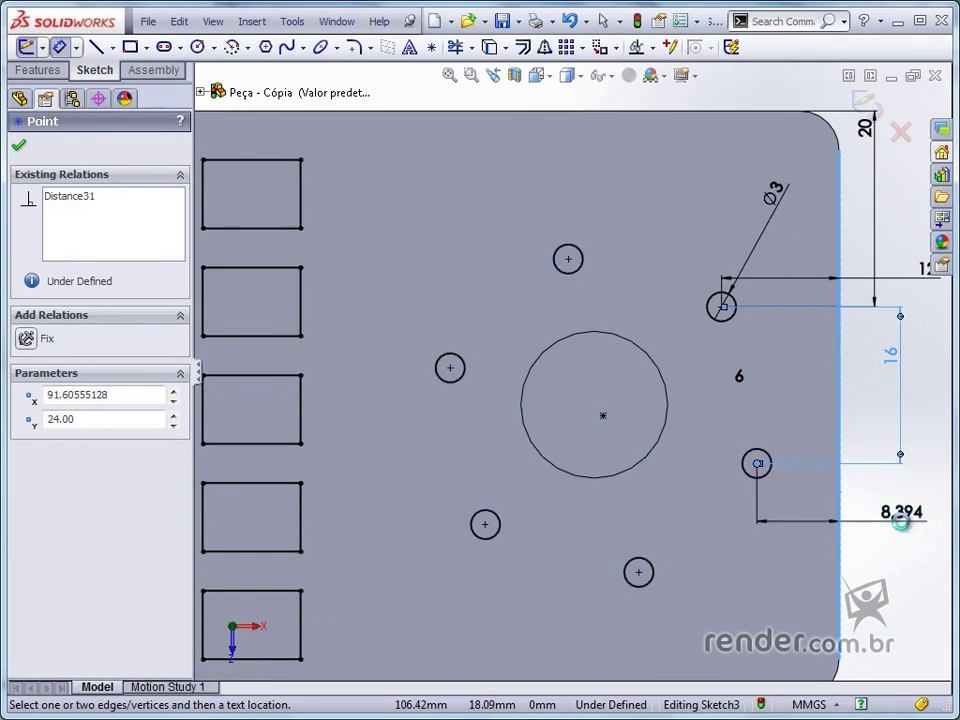
pyautogui.click(900, 521)
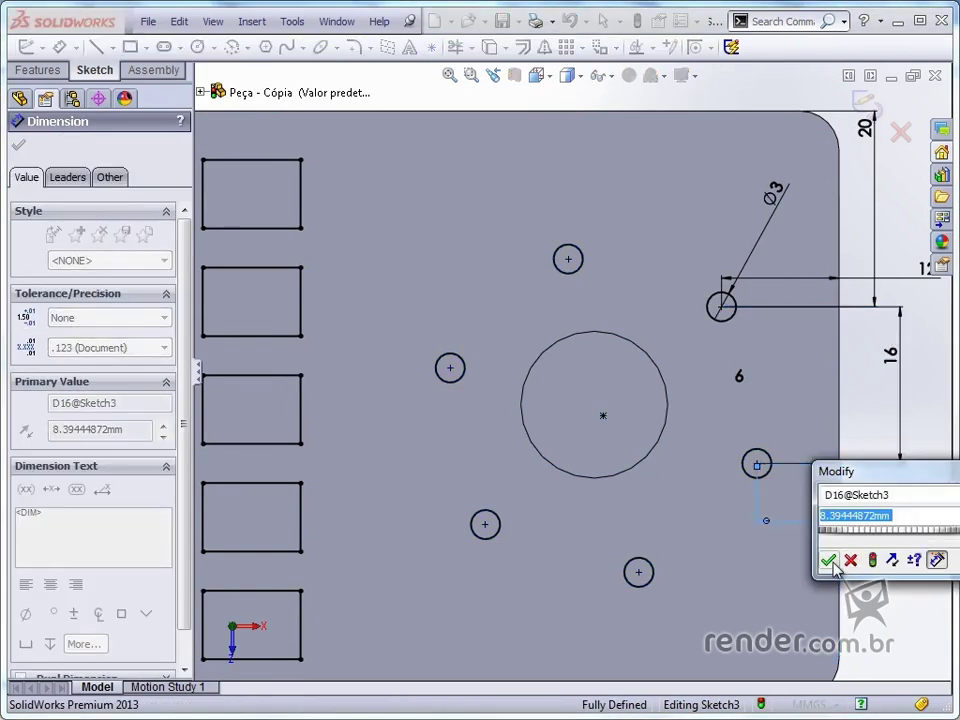
pyautogui.click(828, 561)
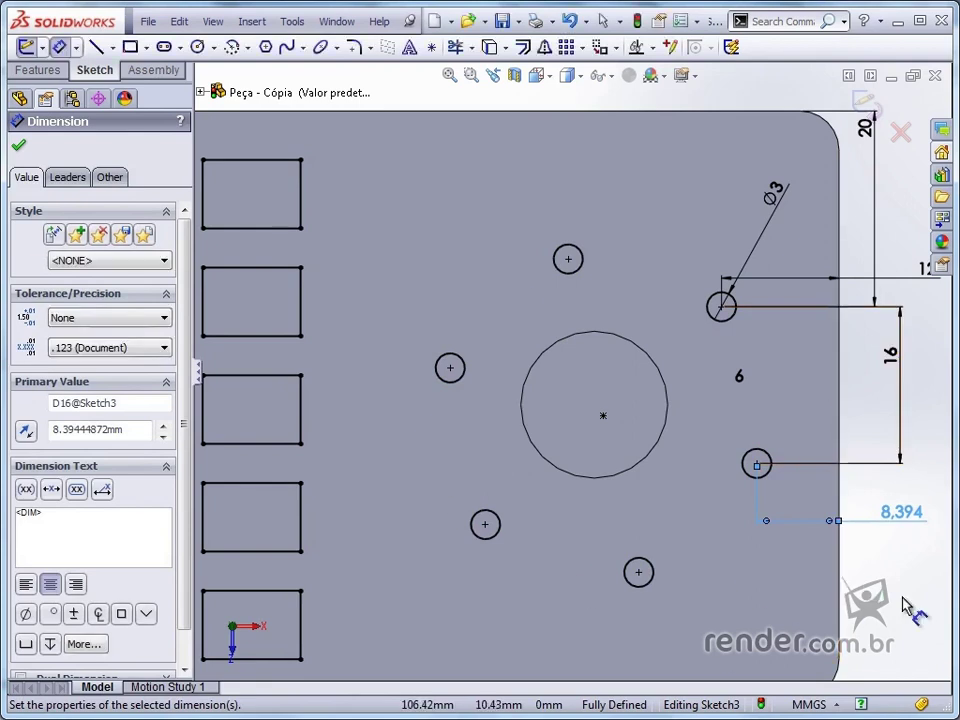
pyautogui.press('Escape')
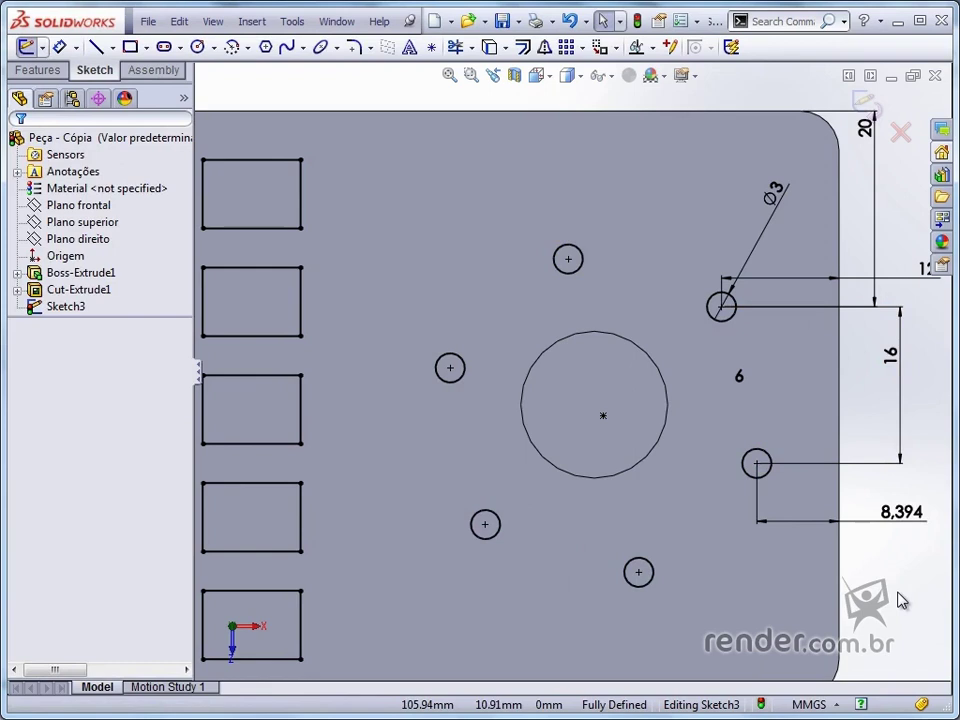
# - Switch the plate to the isometric view, exit the sketch on its top face and clear the selection
pyautogui.scroll(4, 570, 368)
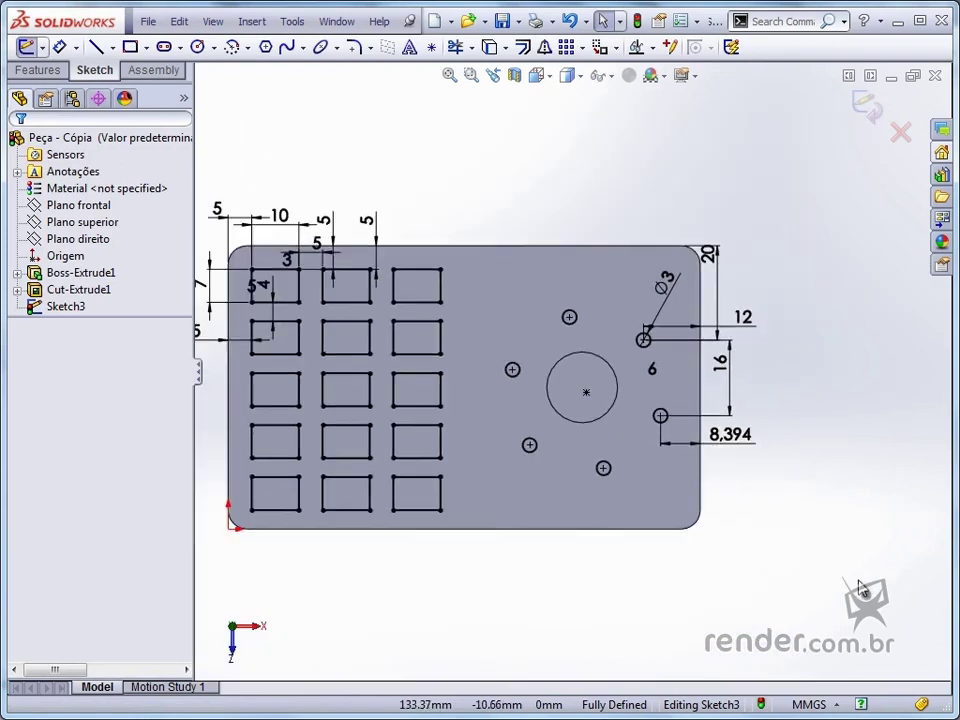
pyautogui.scroll(1, 573, 378)
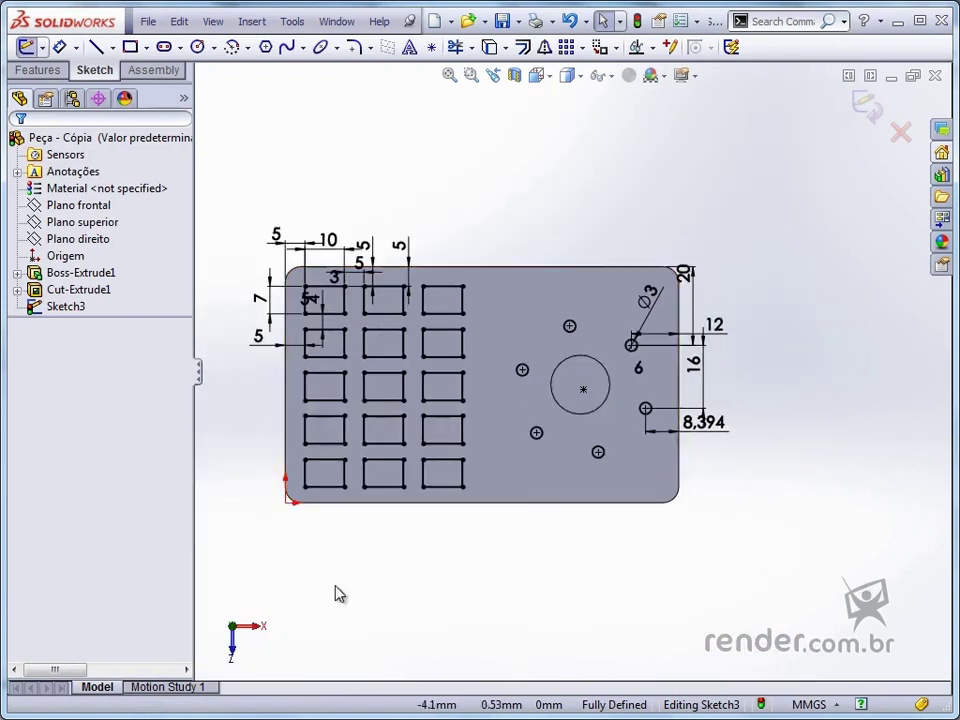
pyautogui.hotkey('ctrl', '7')
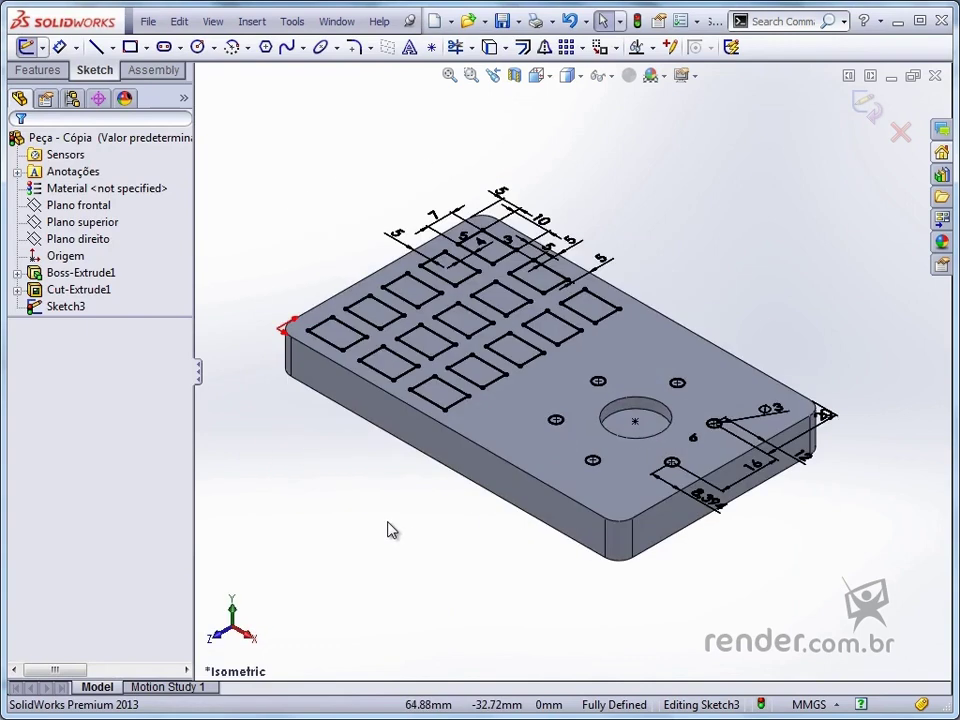
pyautogui.click(866, 105)
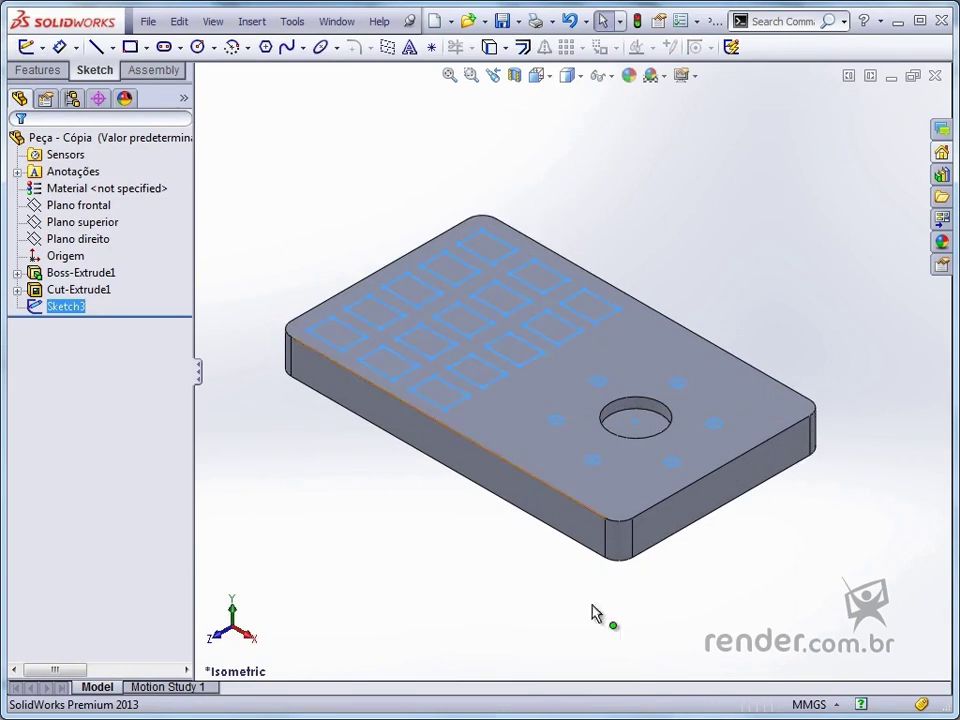
pyautogui.click(476, 600)
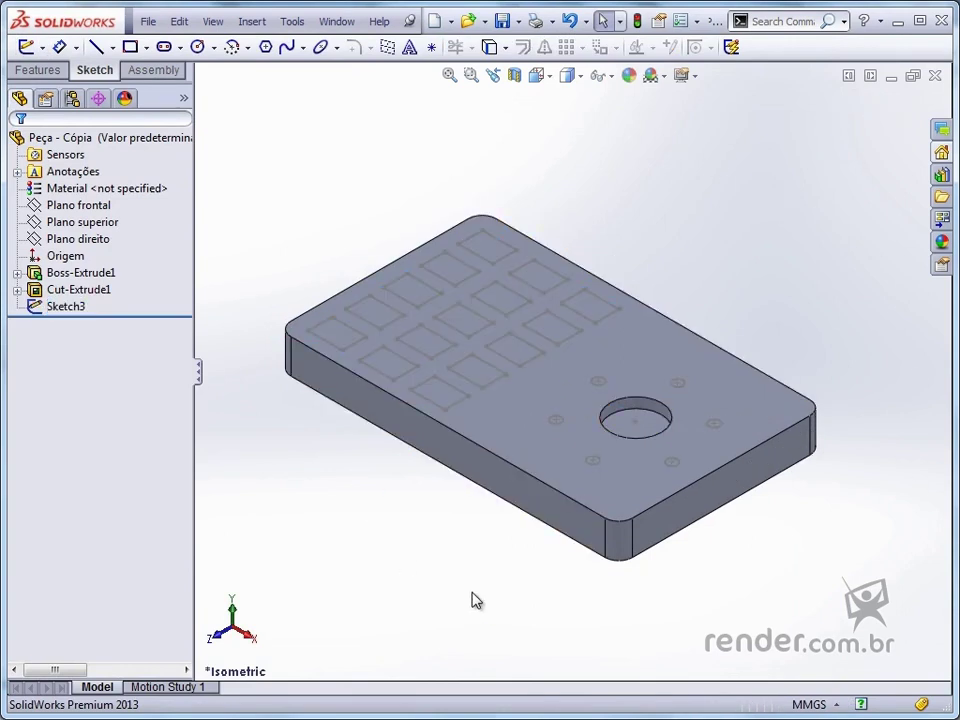